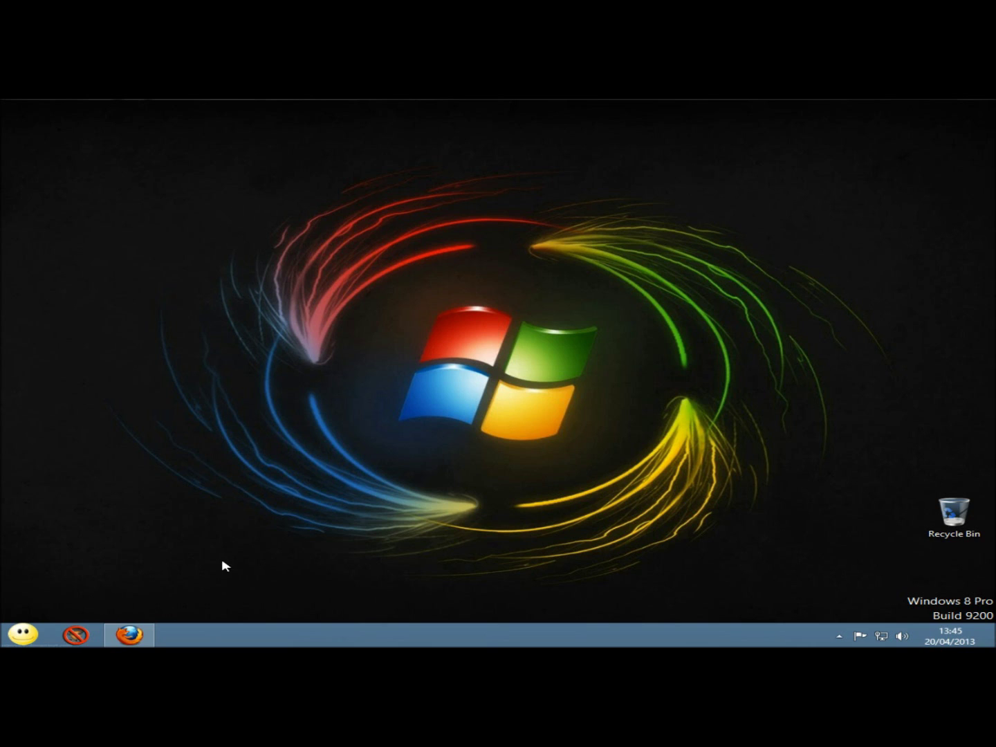
Step: Search Google for 'cnet avast' and open the CNET Download.com Avast Free Antivirus page
{"action": "left_click", "coordinate": [149, 636]}
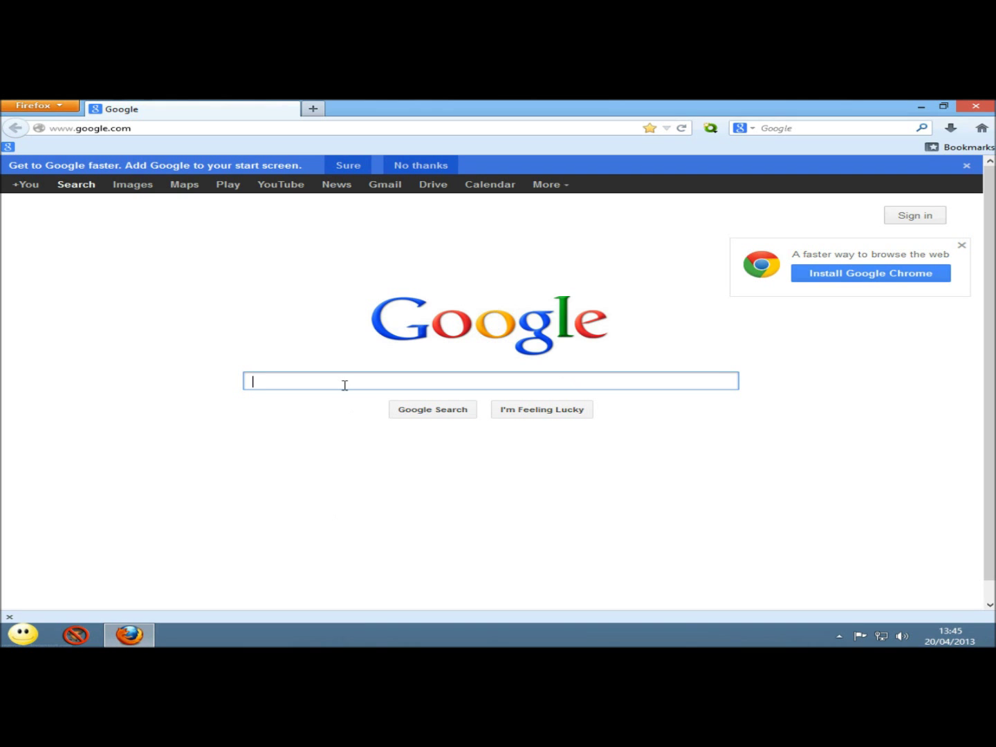
{"action": "type", "text": "cnet"}
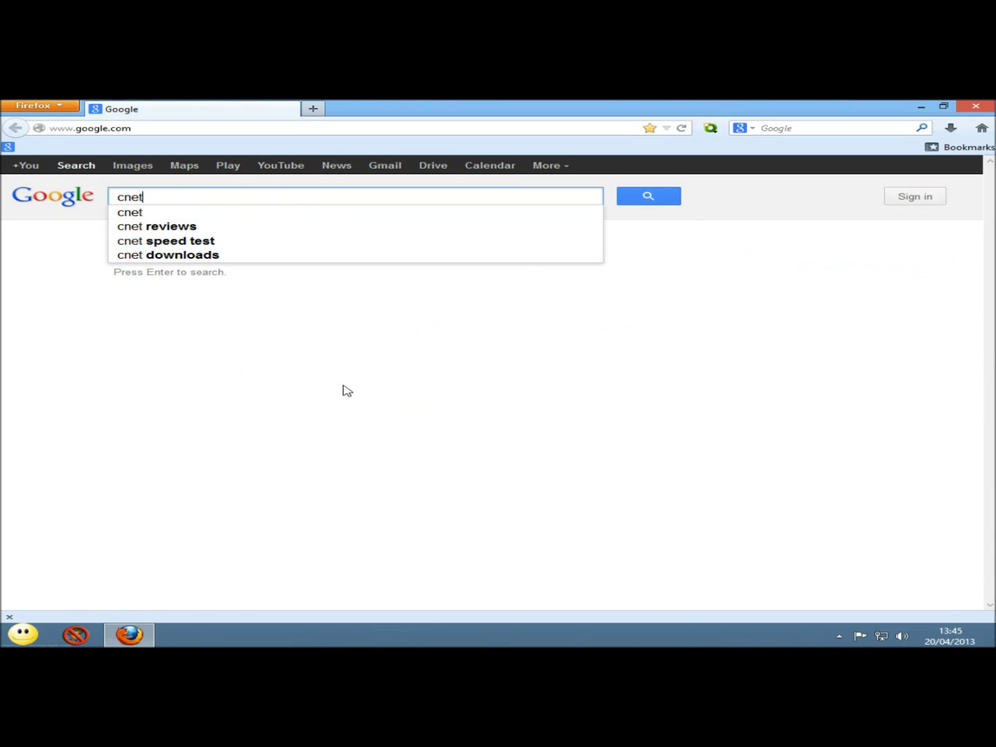
{"action": "type", "text": " avast"}
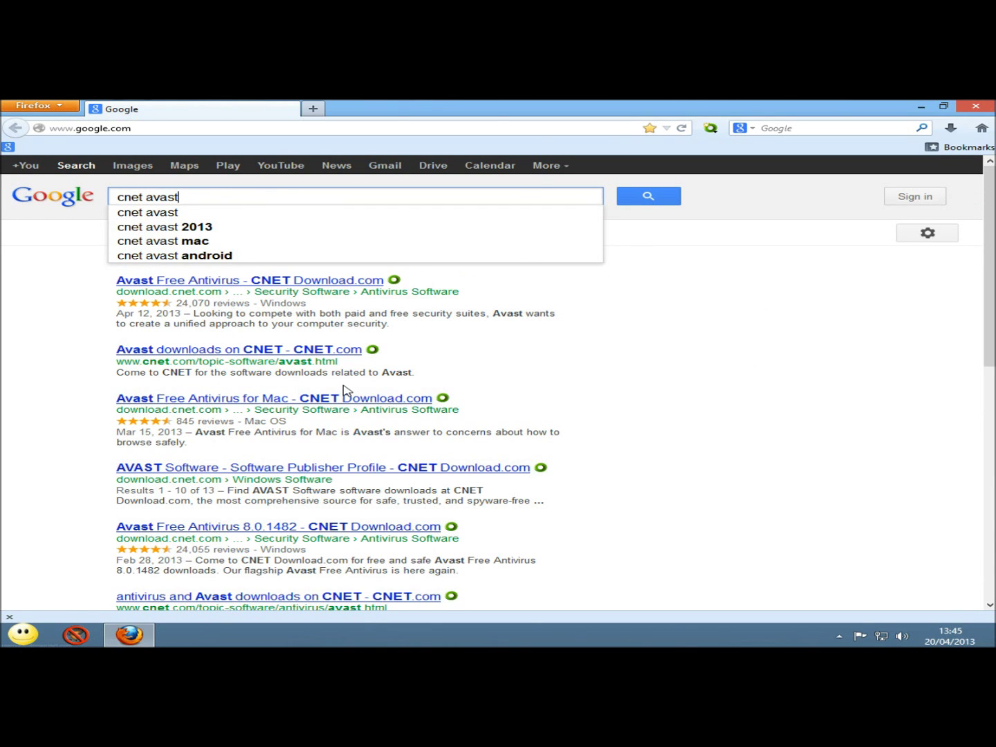
{"action": "key", "text": "Return"}
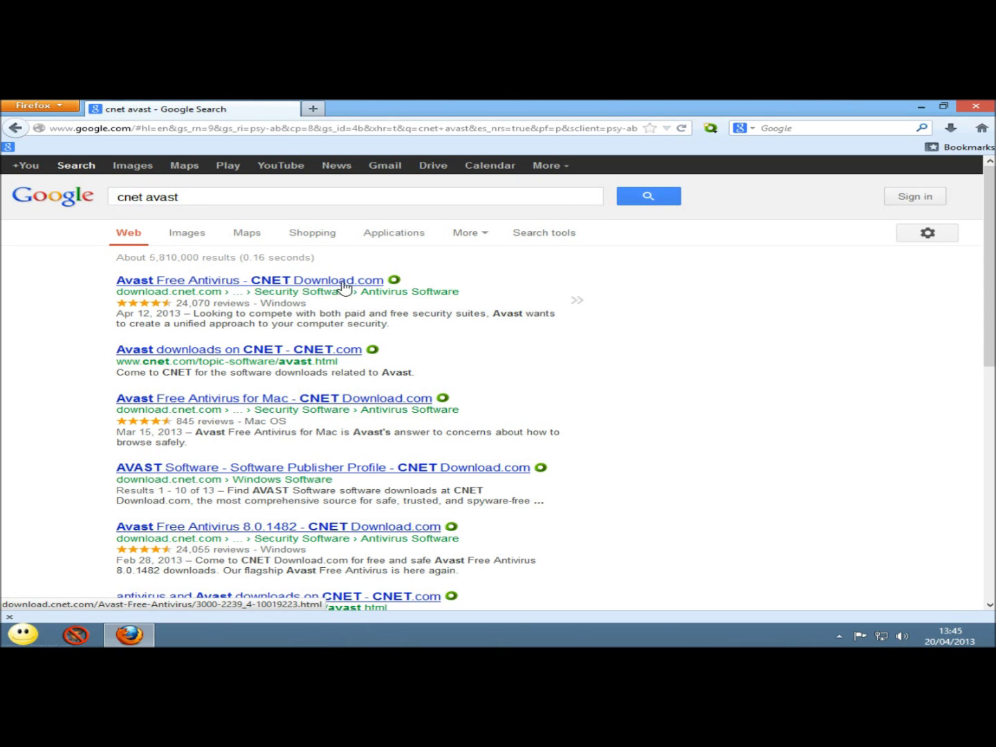
{"action": "left_click", "coordinate": [178, 284]}
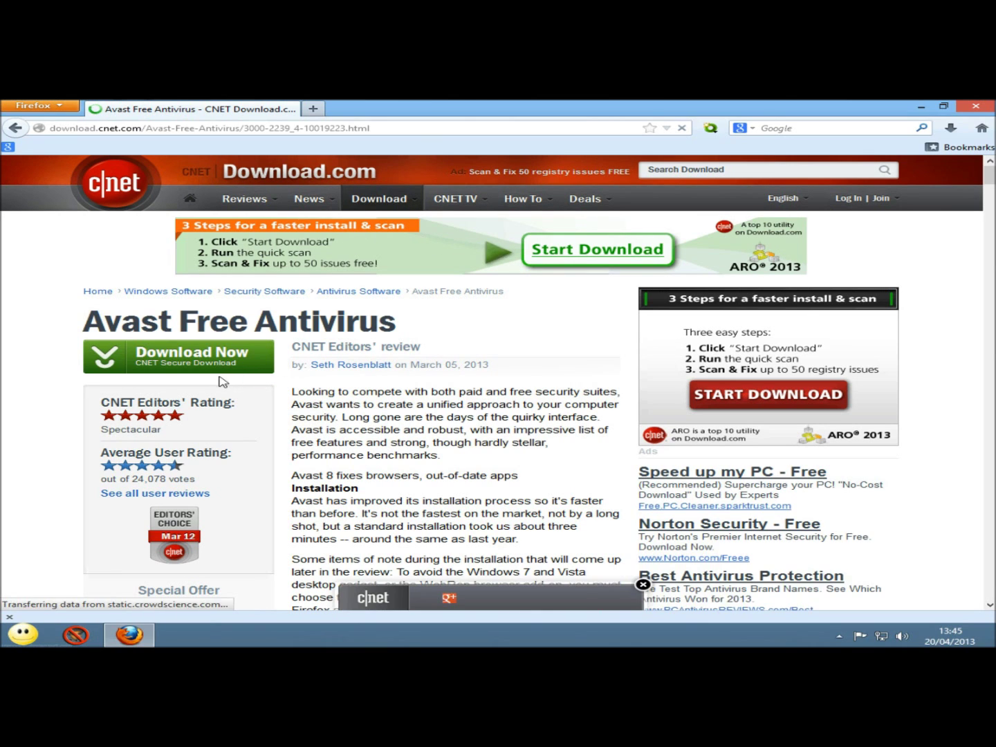
Step: Download and save the 110 MB Avast Free Antivirus installer, then show Firefox's downloads list
{"action": "left_click", "coordinate": [164, 365]}
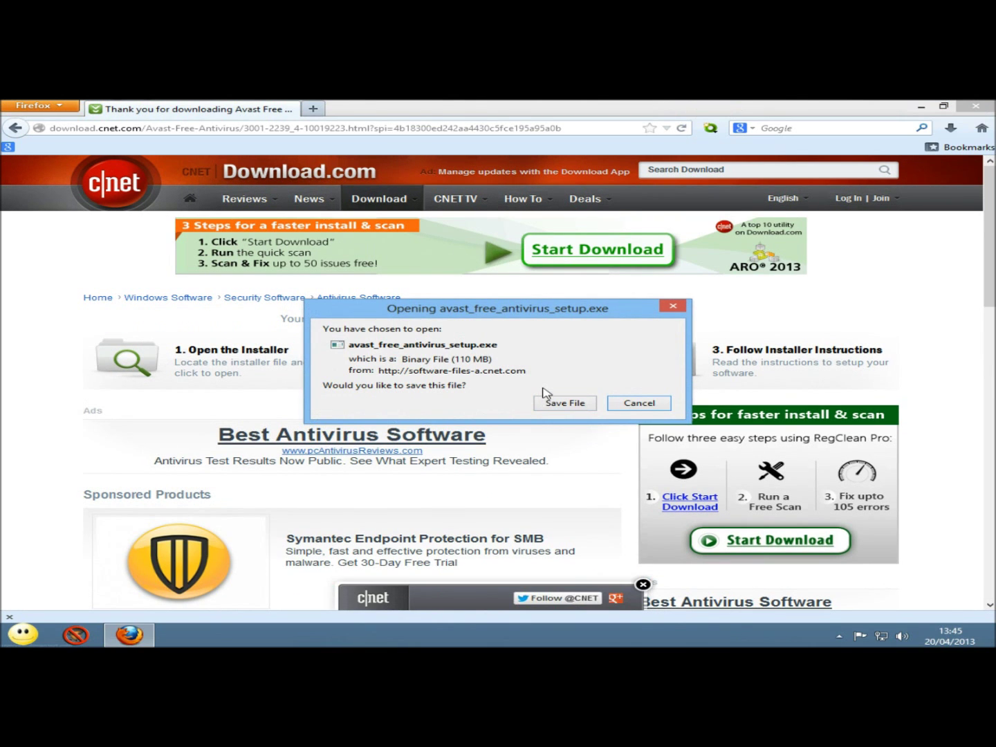
{"action": "left_click", "coordinate": [560, 408]}
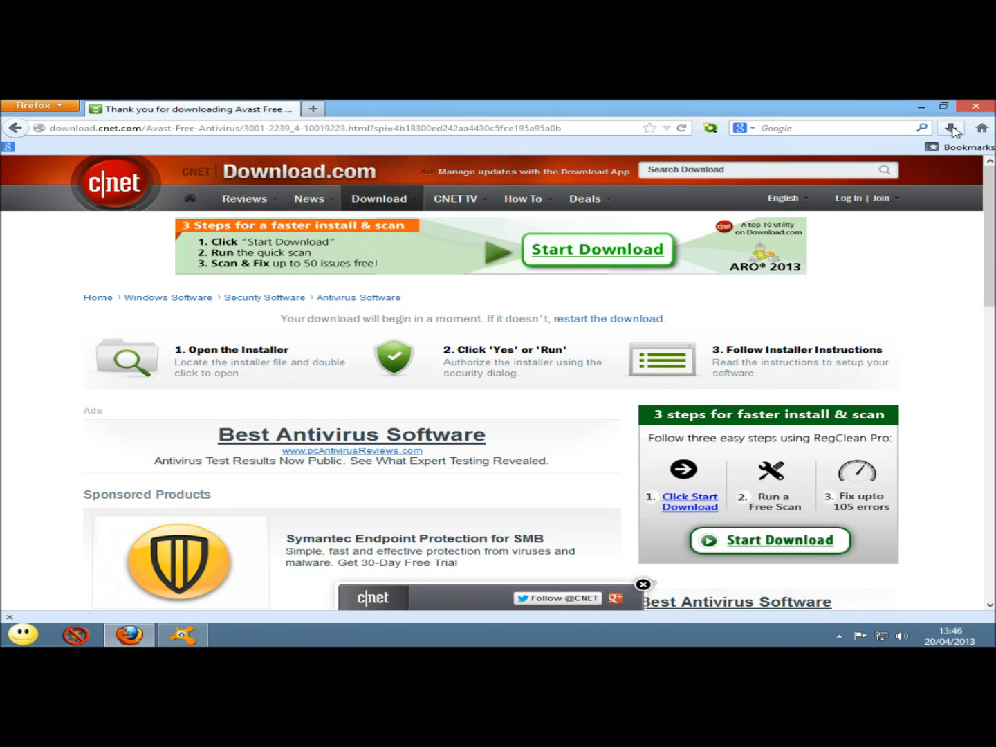
{"action": "left_click", "coordinate": [952, 128]}
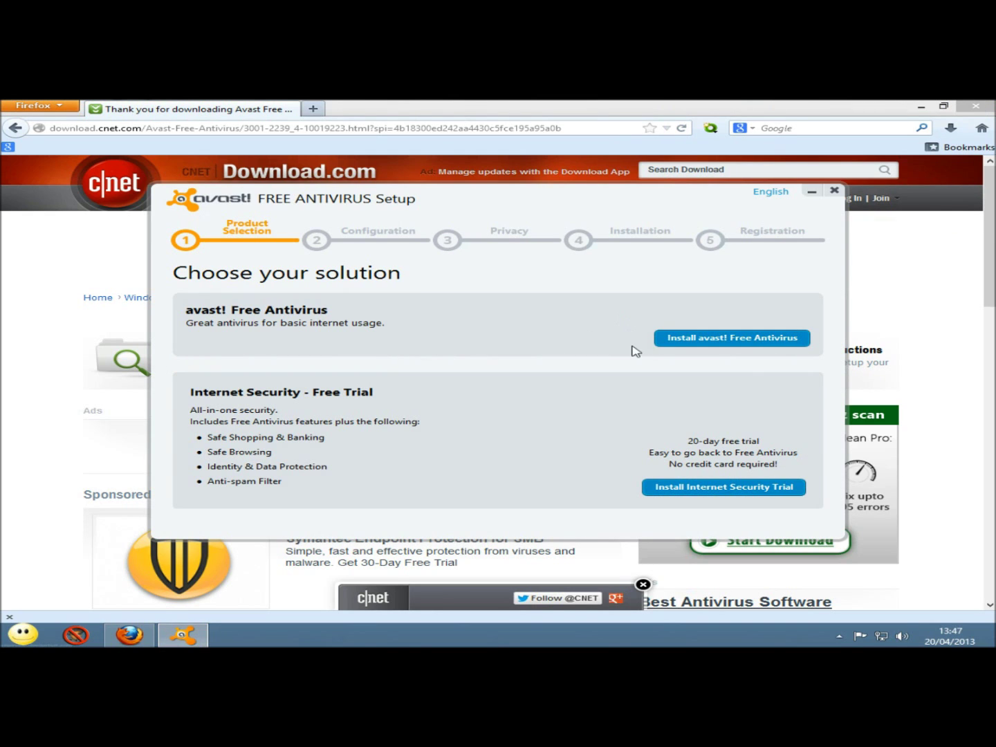
Step: Choose avast! Free Antivirus and decline the bundled Google Chrome install
{"action": "left_click", "coordinate": [699, 339]}
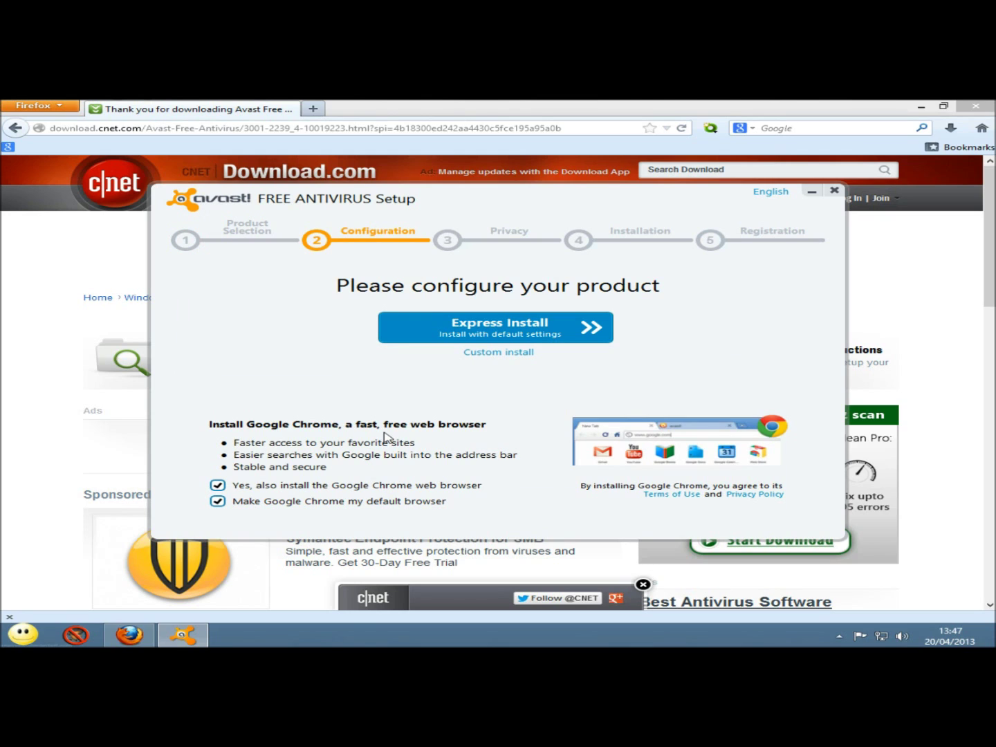
{"action": "left_click", "coordinate": [218, 486]}
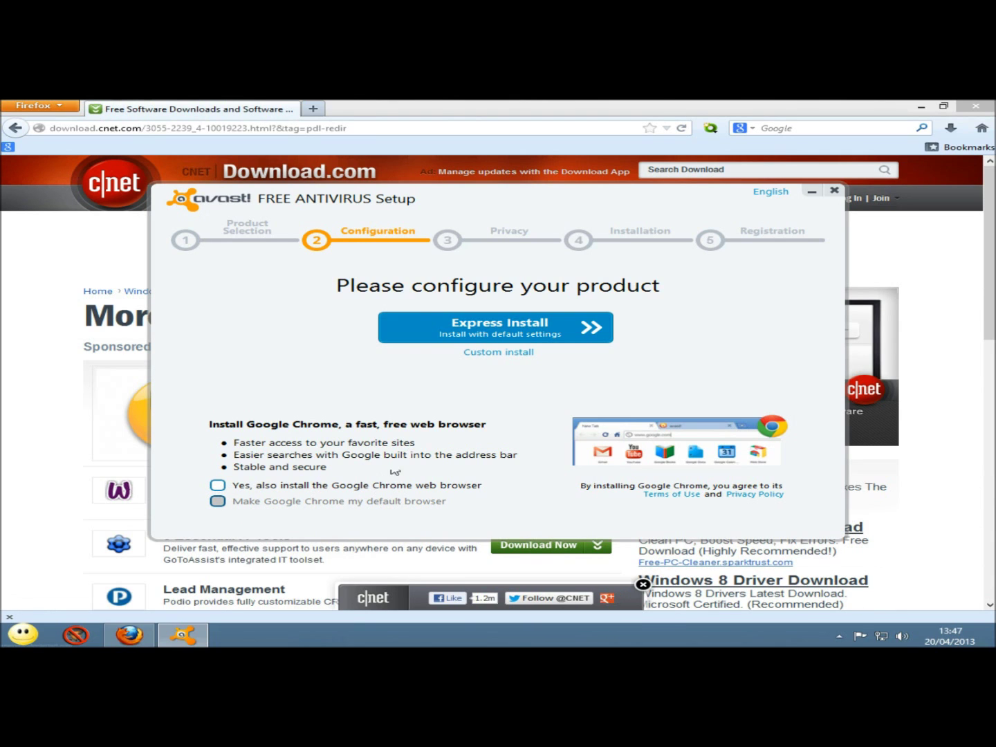
Step: Run Express Install, accepting the privacy notice and passing the registration information page
{"action": "left_click", "coordinate": [518, 331]}
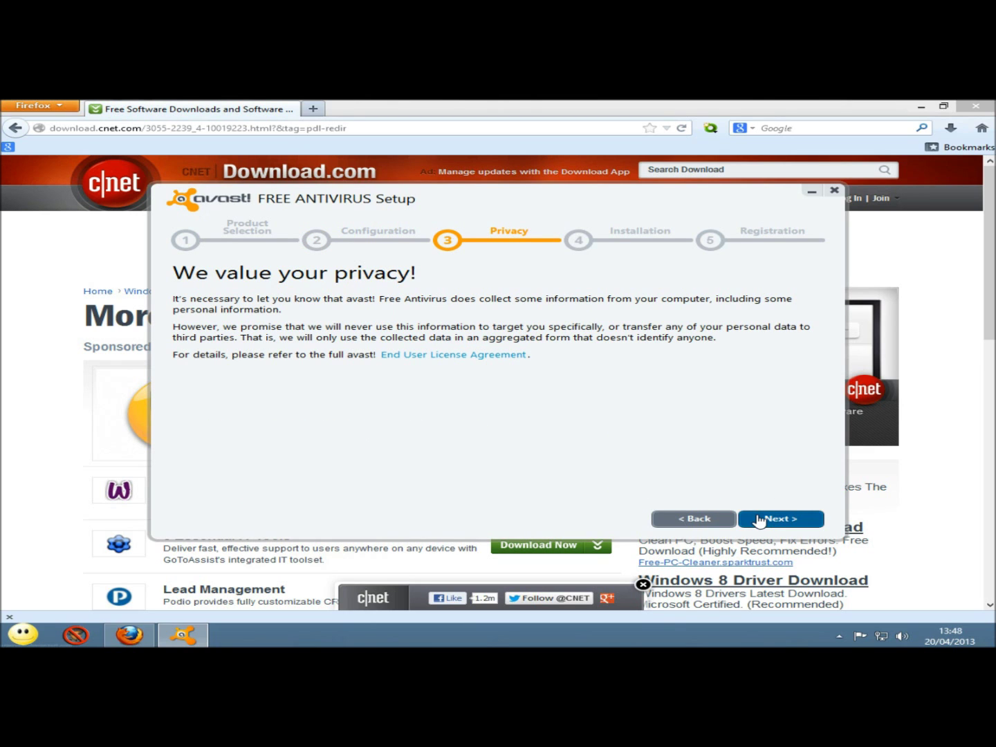
{"action": "left_click", "coordinate": [761, 520]}
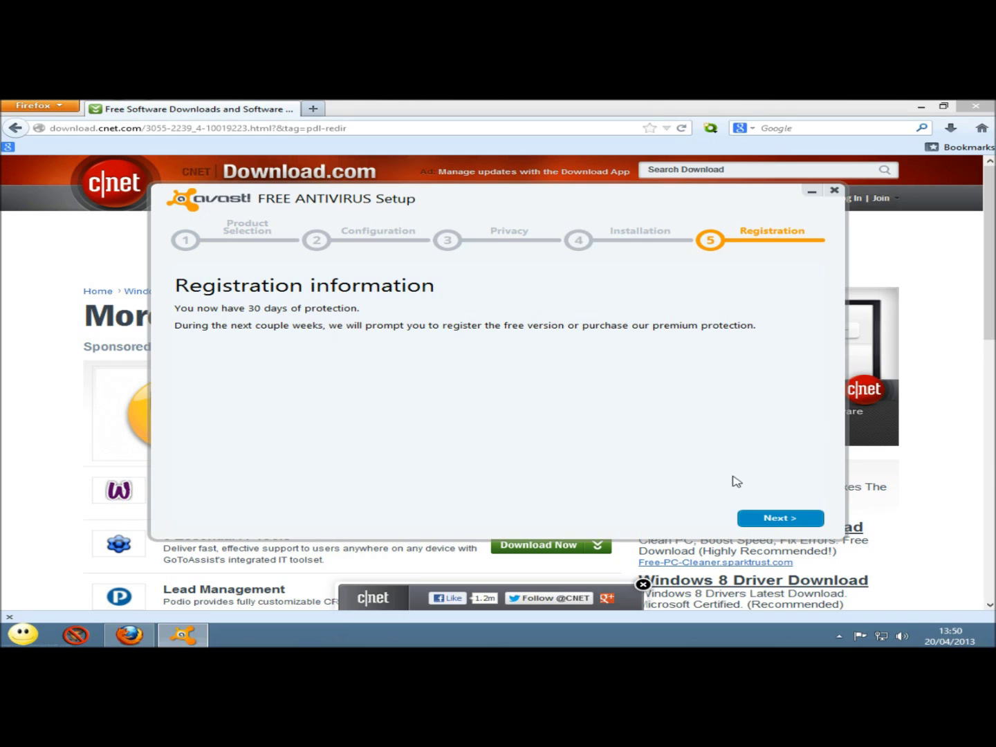
{"action": "left_click", "coordinate": [788, 521]}
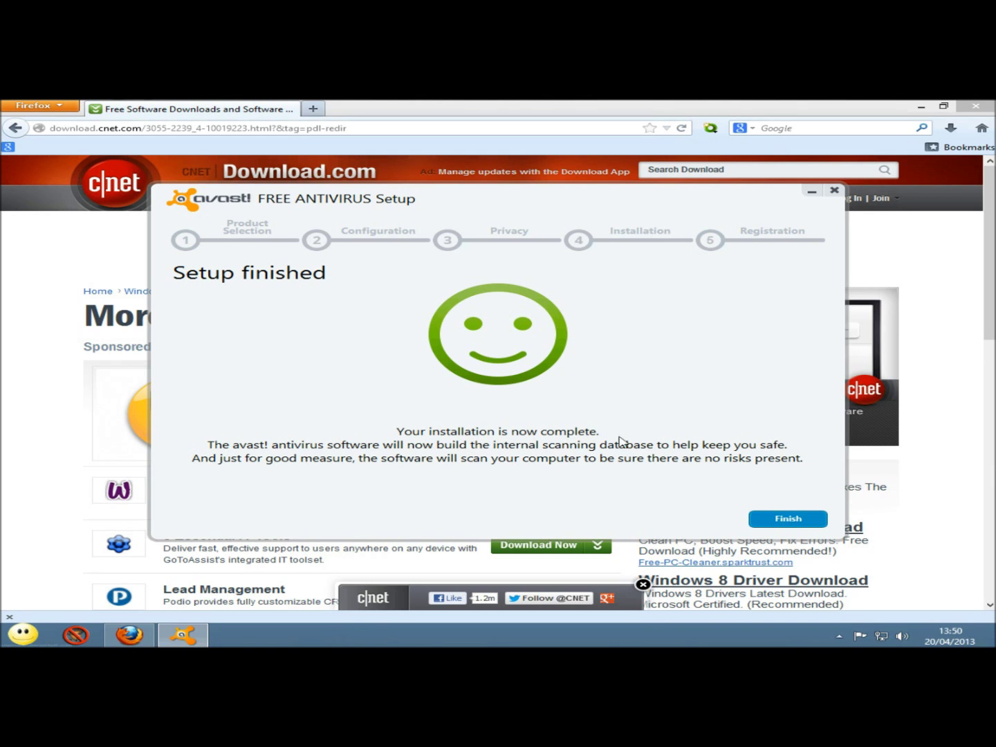
Step: Close the finished setup, launch avast! from the desktop maximized, and open its Basic settings
{"action": "left_click", "coordinate": [781, 520]}
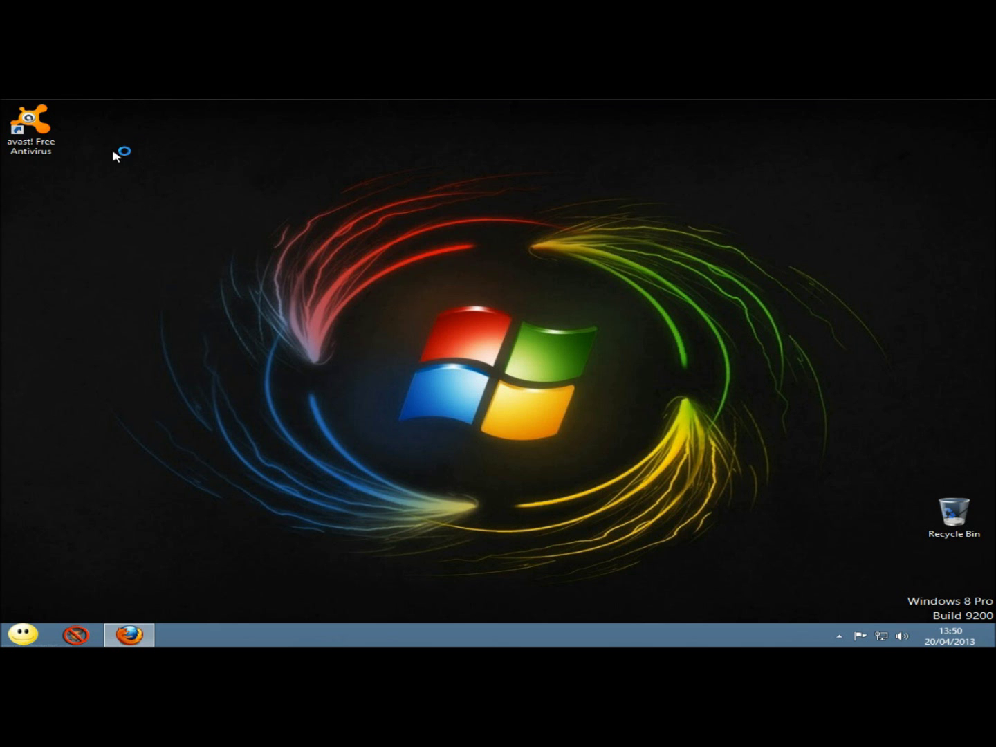
{"action": "double_click", "coordinate": [34, 126]}
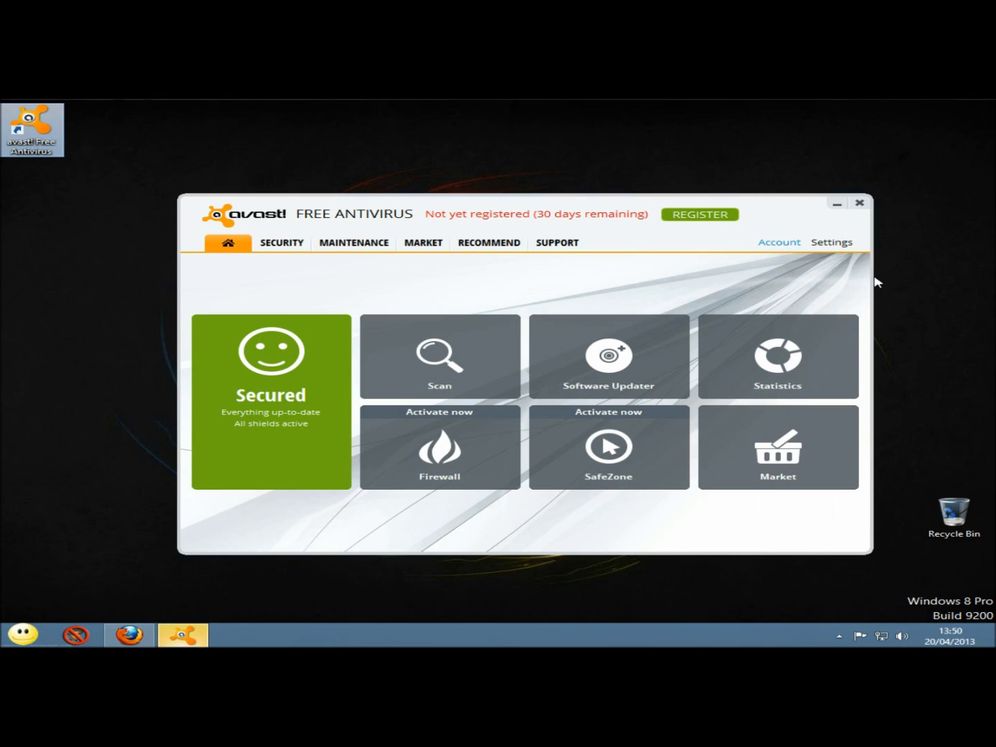
{"action": "key", "text": "super+Up"}
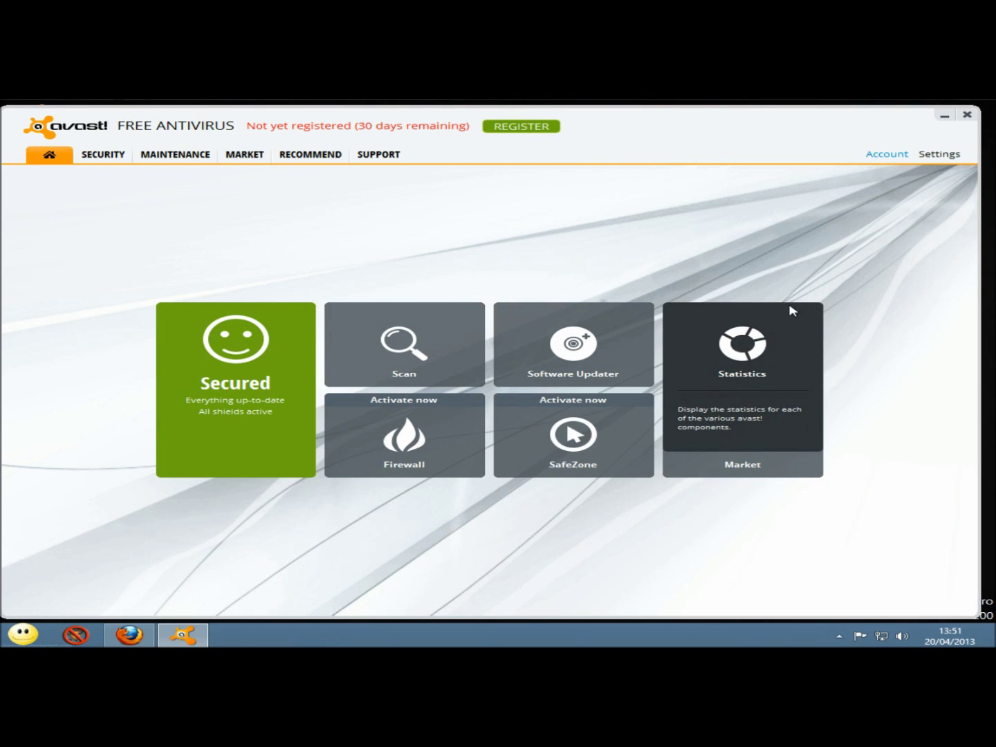
{"action": "left_click", "coordinate": [941, 162]}
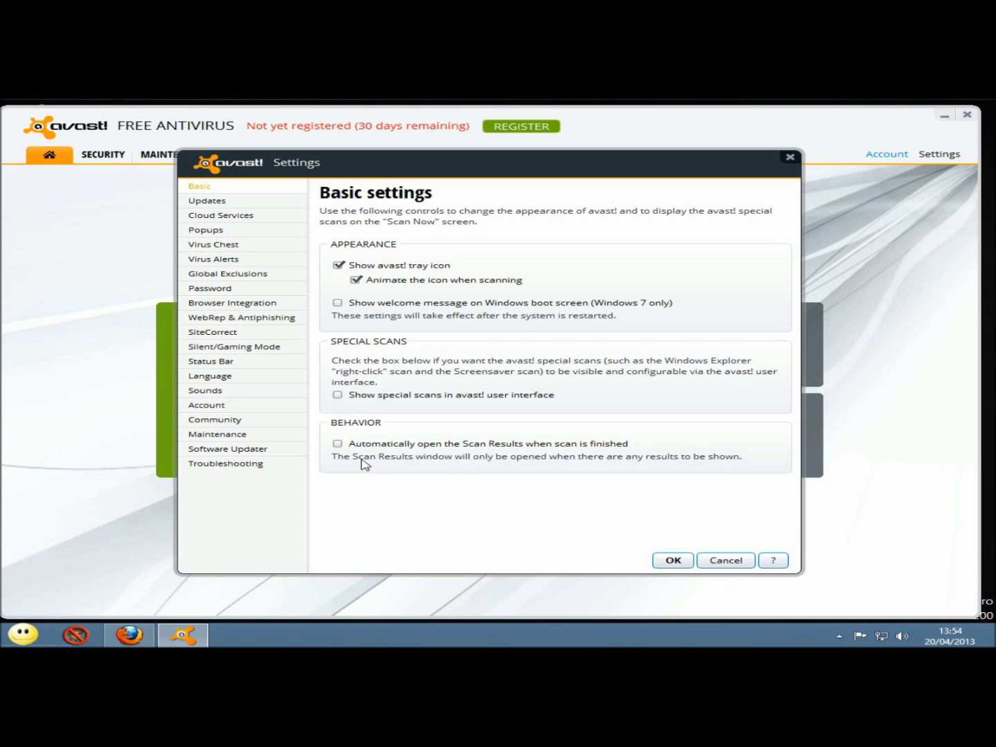
Step: Switch from Basic settings to the Updates settings page
{"action": "left_click", "coordinate": [246, 203]}
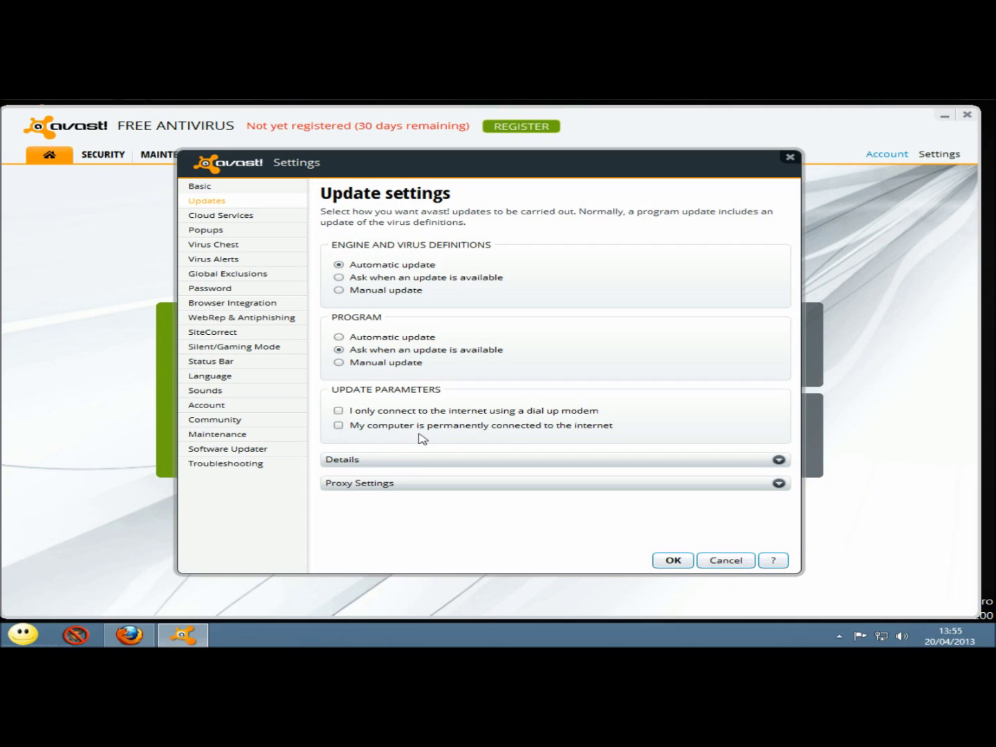
Step: Mark the computer as permanently online, reveal the 240-minute auto-update interval, then view Cloud Services
{"action": "left_click", "coordinate": [339, 427]}
{"action": "left_click", "coordinate": [388, 462]}
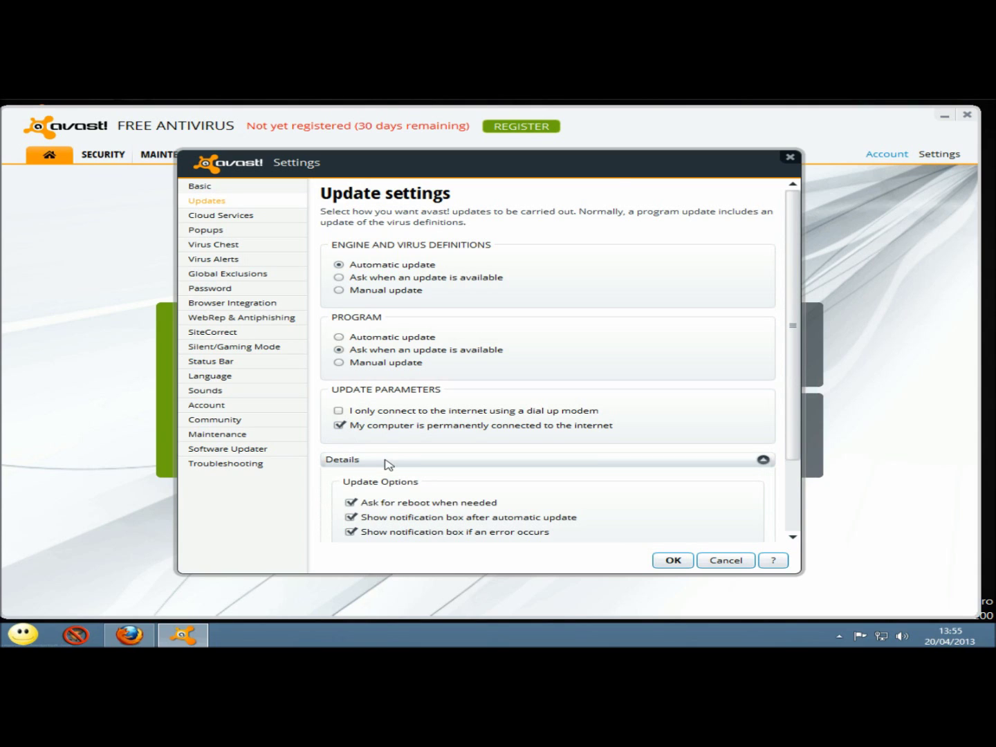
{"action": "scroll", "coordinate": [388, 463], "scroll_direction": "down", "scroll_amount": 3}
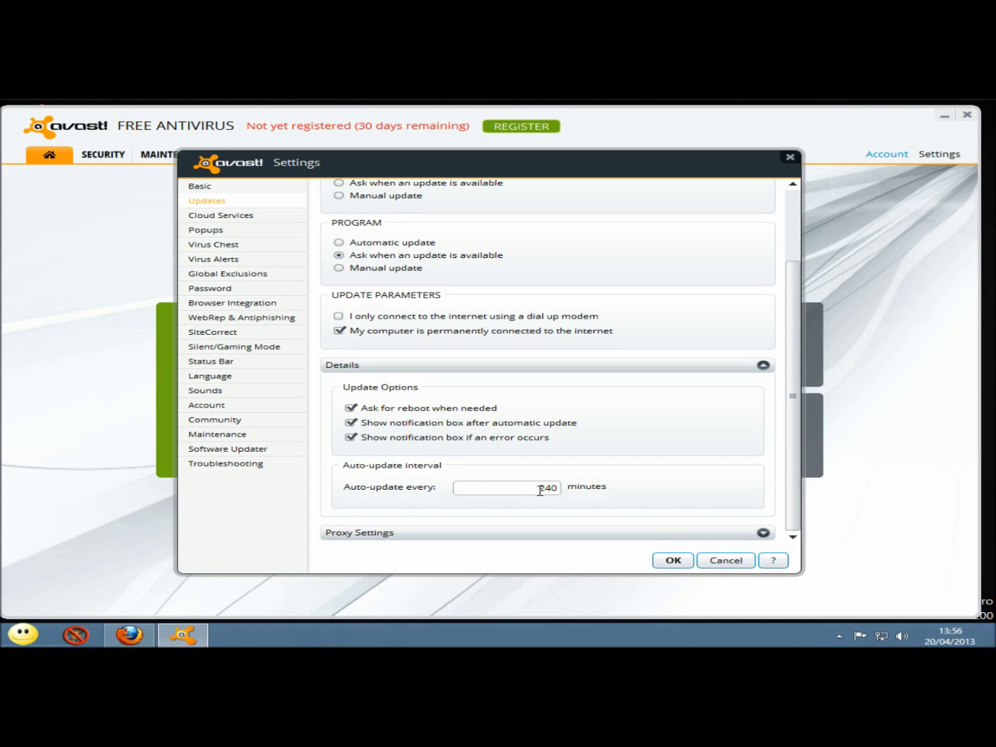
{"action": "double_click", "coordinate": [541, 490]}
{"action": "left_click", "coordinate": [561, 507]}
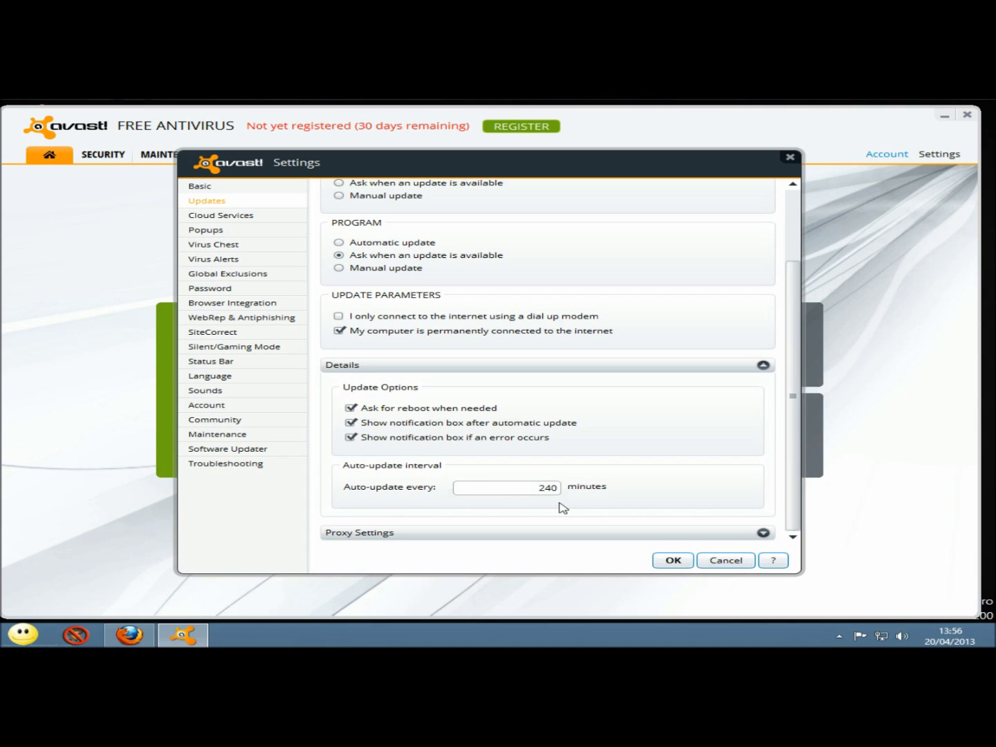
{"action": "left_click", "coordinate": [221, 216]}
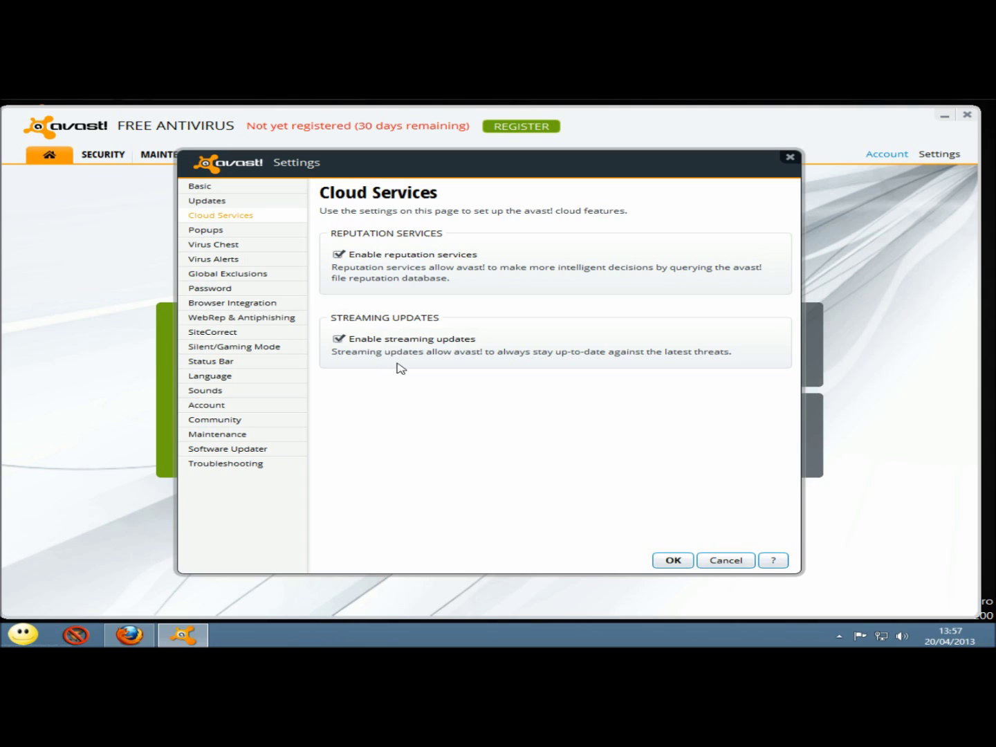
Step: In Popups, disable monthly security reports and set the info, update and warning durations to 1 second
{"action": "left_click", "coordinate": [222, 237]}
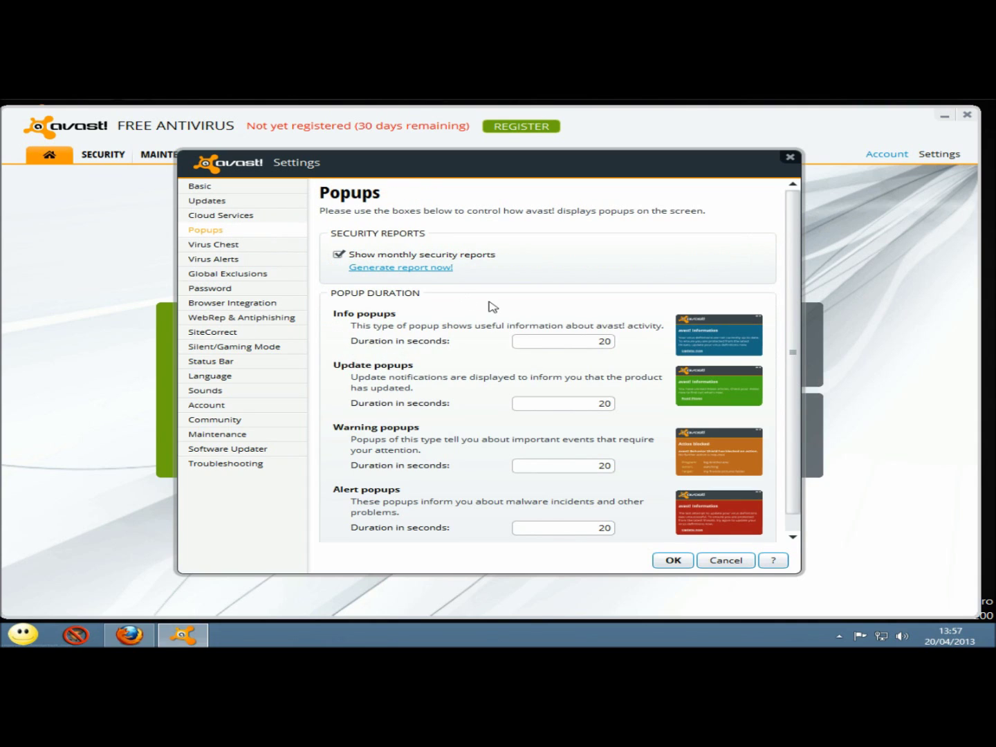
{"action": "left_click", "coordinate": [338, 256]}
{"action": "left_click_drag", "start_coordinate": [601, 341], "coordinate": [639, 344]}
{"action": "type", "text": "1"}
{"action": "left_click_drag", "start_coordinate": [602, 404], "coordinate": [628, 419]}
{"action": "type", "text": "1"}
{"action": "left_click_drag", "start_coordinate": [602, 467], "coordinate": [616, 466]}
{"action": "type", "text": "1"}
{"action": "key", "text": "Tab"}
{"action": "type", "text": "1"}
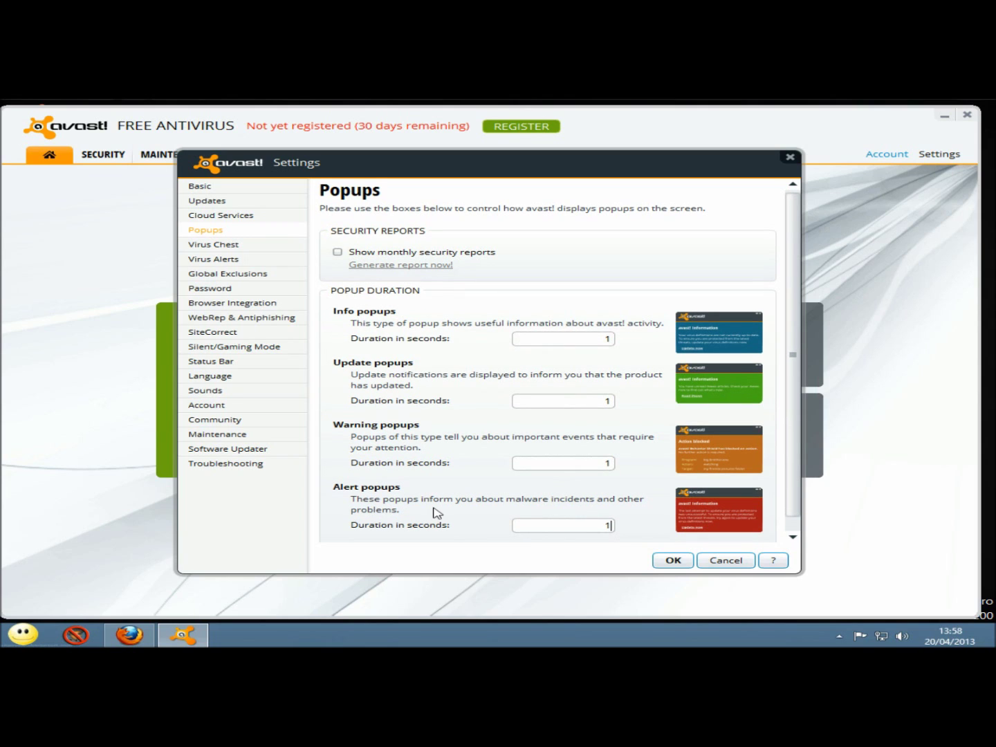
Step: Browse the Virus Chest, Virus Alerts and Global Exclusions pages to reach Password settings
{"action": "left_click", "coordinate": [253, 248]}
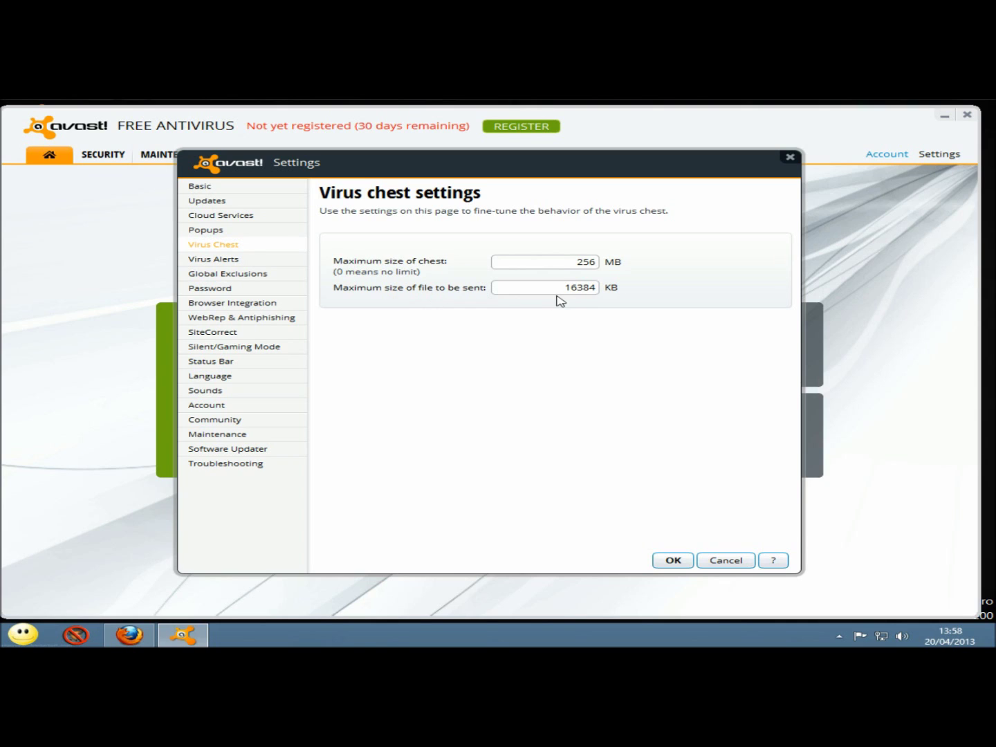
{"action": "left_click", "coordinate": [219, 262]}
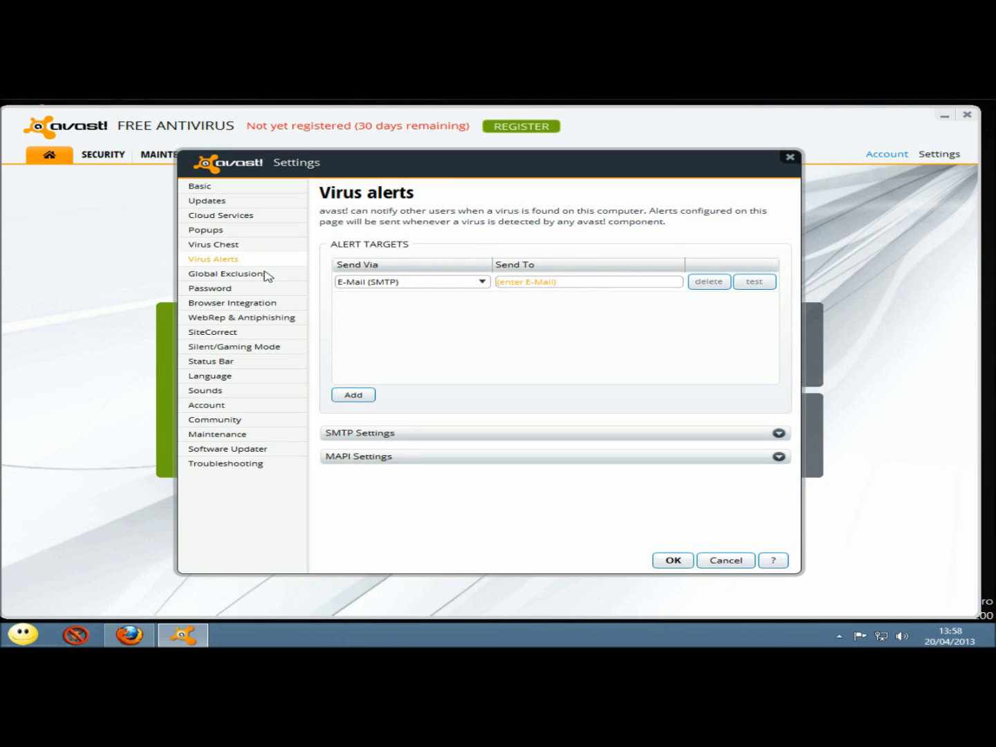
{"action": "left_click", "coordinate": [238, 276]}
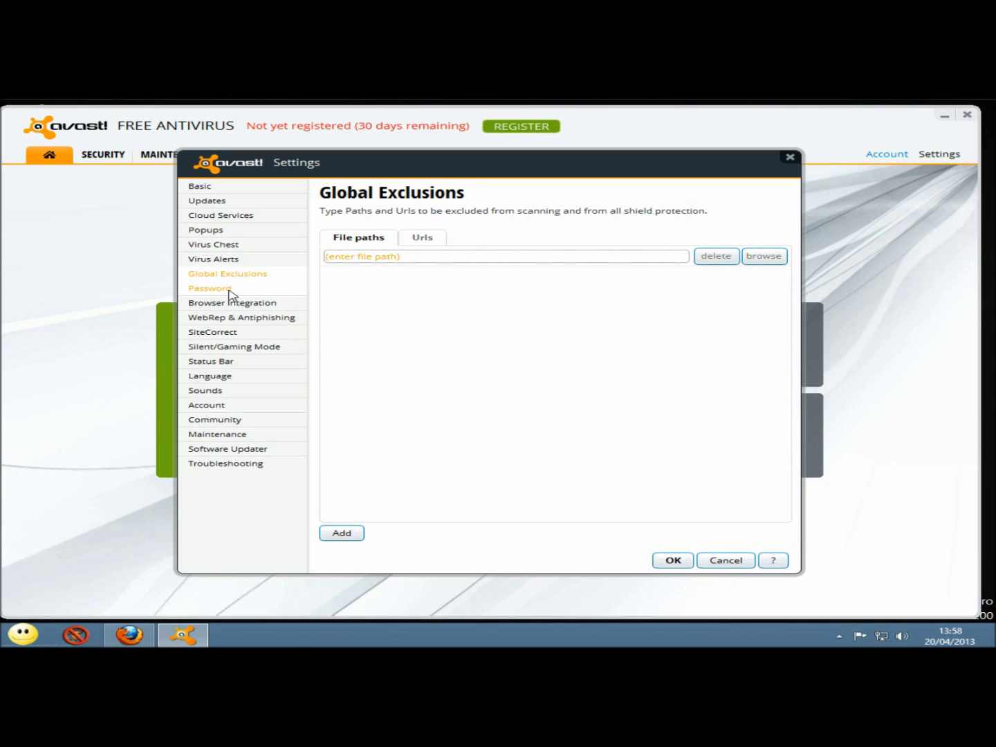
{"action": "left_click", "coordinate": [231, 293]}
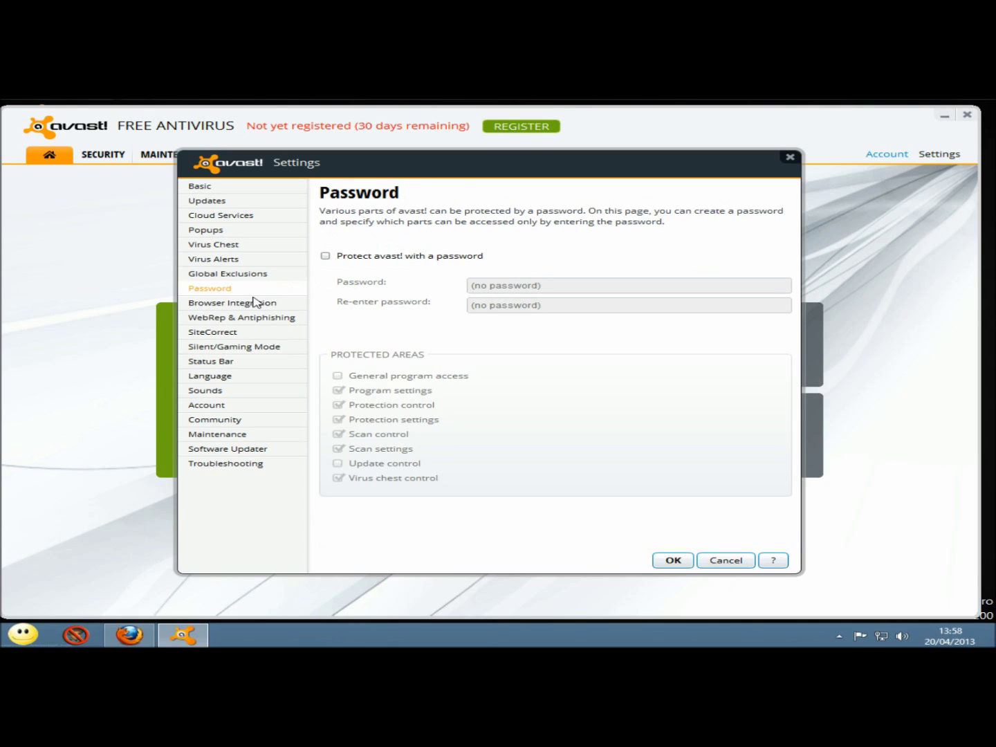
Step: Install the Firefox Ad Blocker, then review the WebRep & Antiphishing and SiteCorrect settings
{"action": "left_click", "coordinate": [243, 304]}
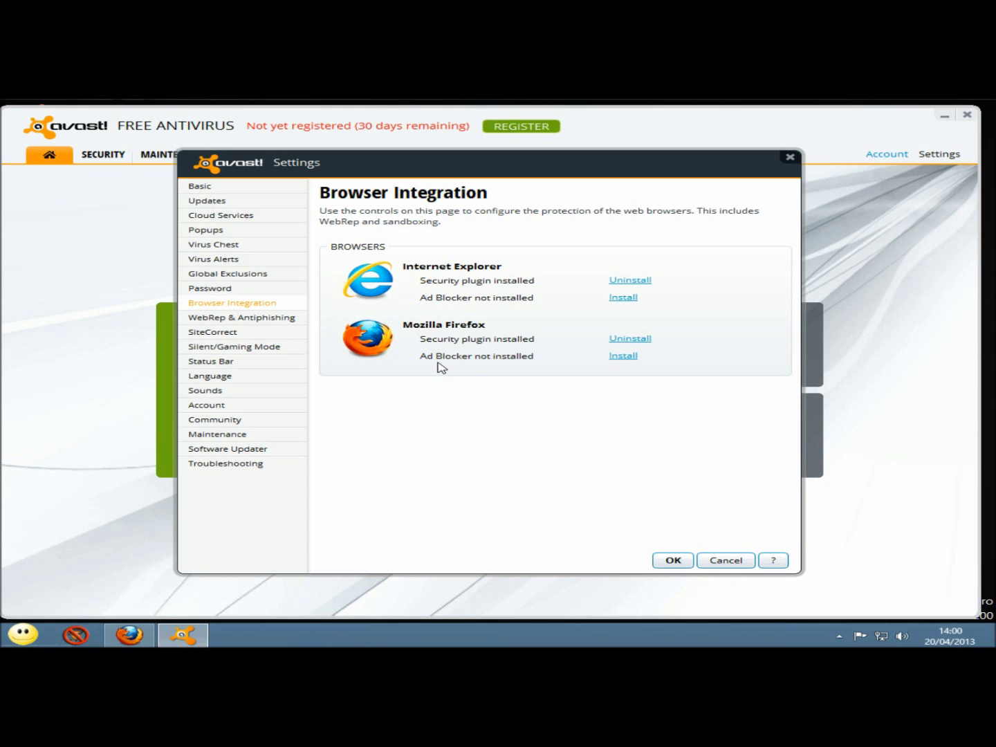
{"action": "left_click", "coordinate": [626, 361]}
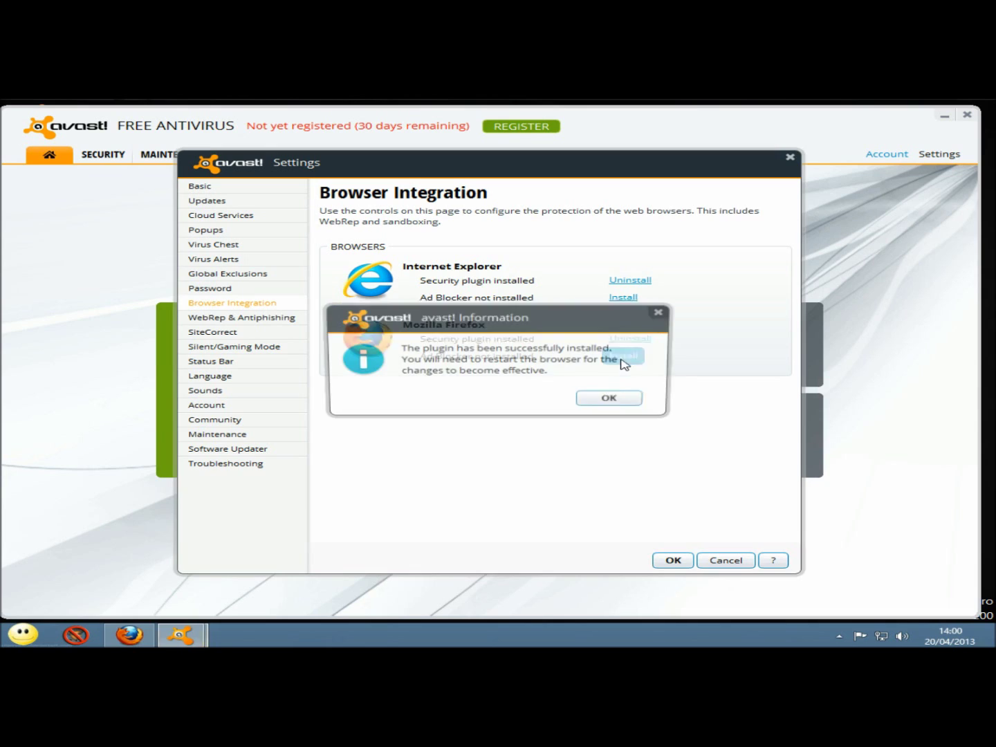
{"action": "left_click", "coordinate": [610, 401]}
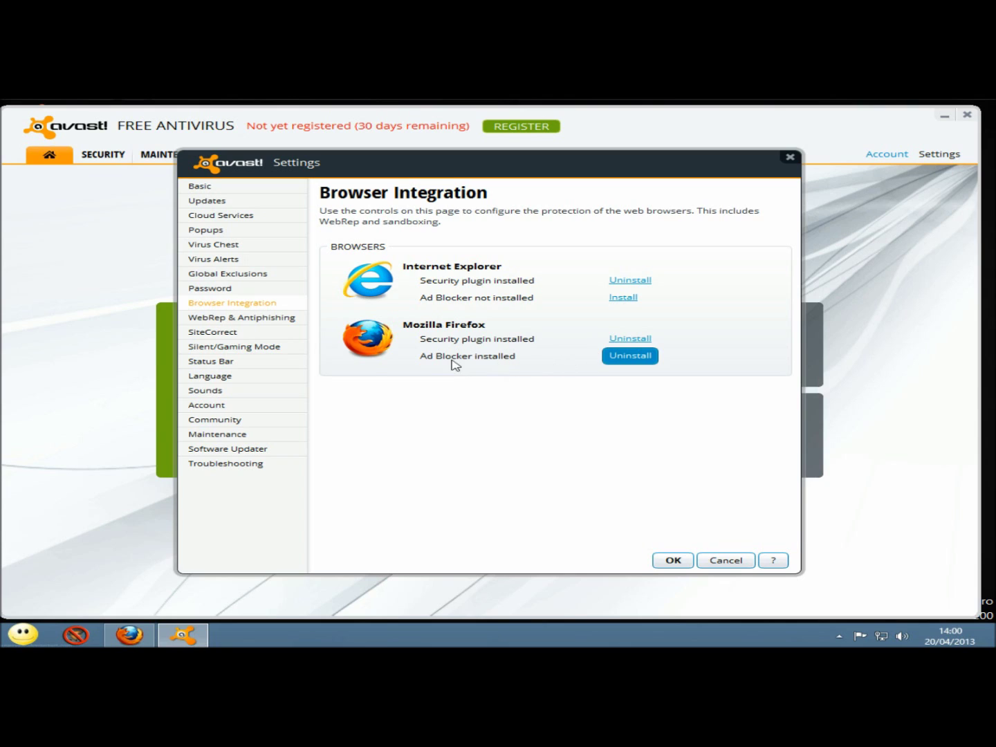
{"action": "left_click", "coordinate": [257, 320]}
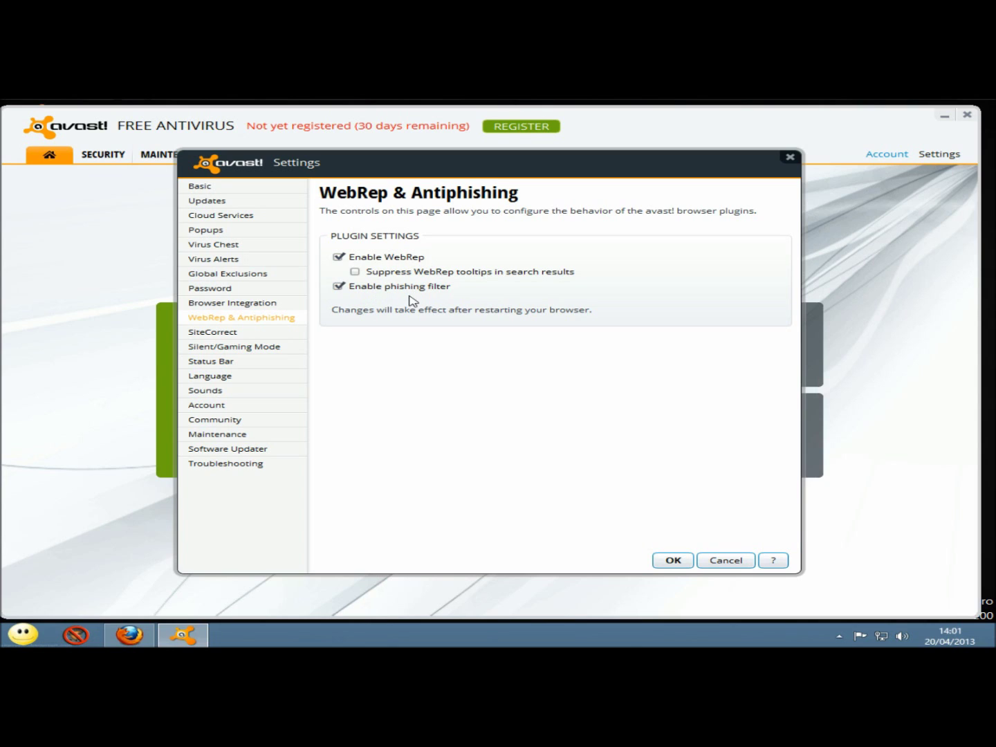
{"action": "left_click", "coordinate": [219, 336]}
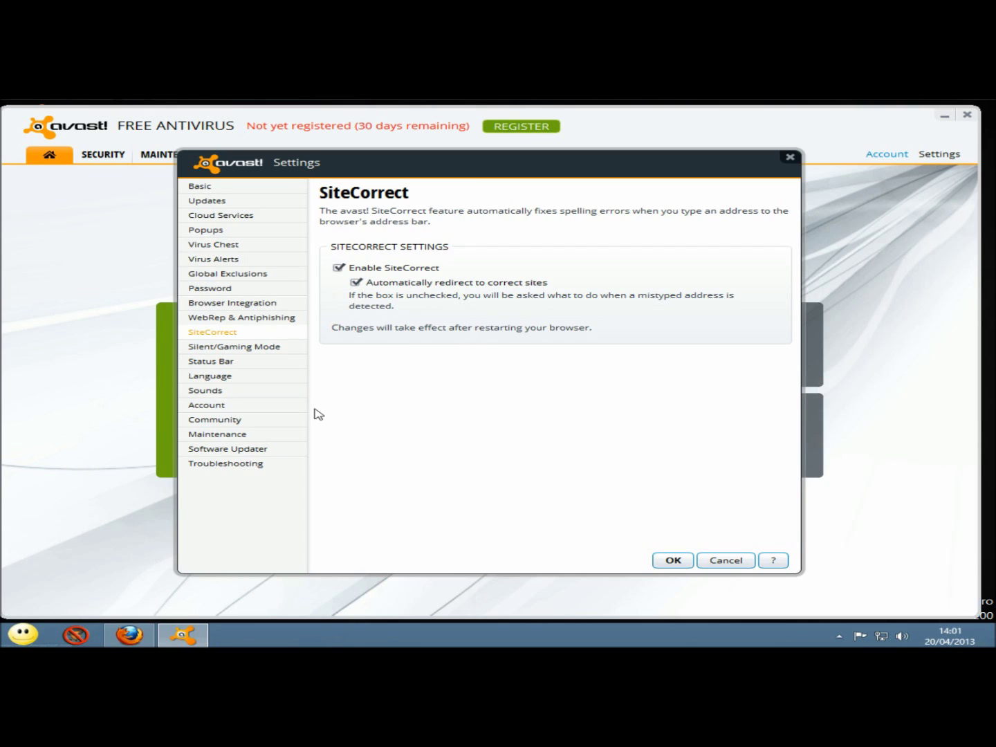
Step: Switch from the SiteCorrect page to the Silent/Gaming Mode settings page
{"action": "left_click", "coordinate": [250, 351]}
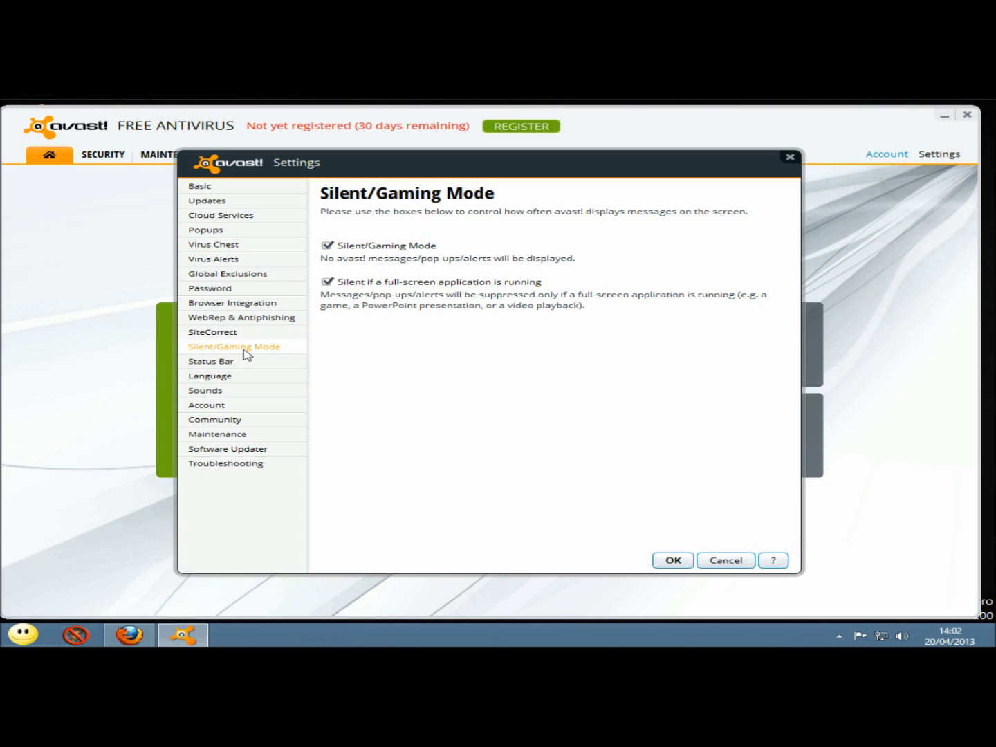
Step: Step through the Status Bar and Language settings pages, ending on Sounds
{"action": "left_click", "coordinate": [222, 362]}
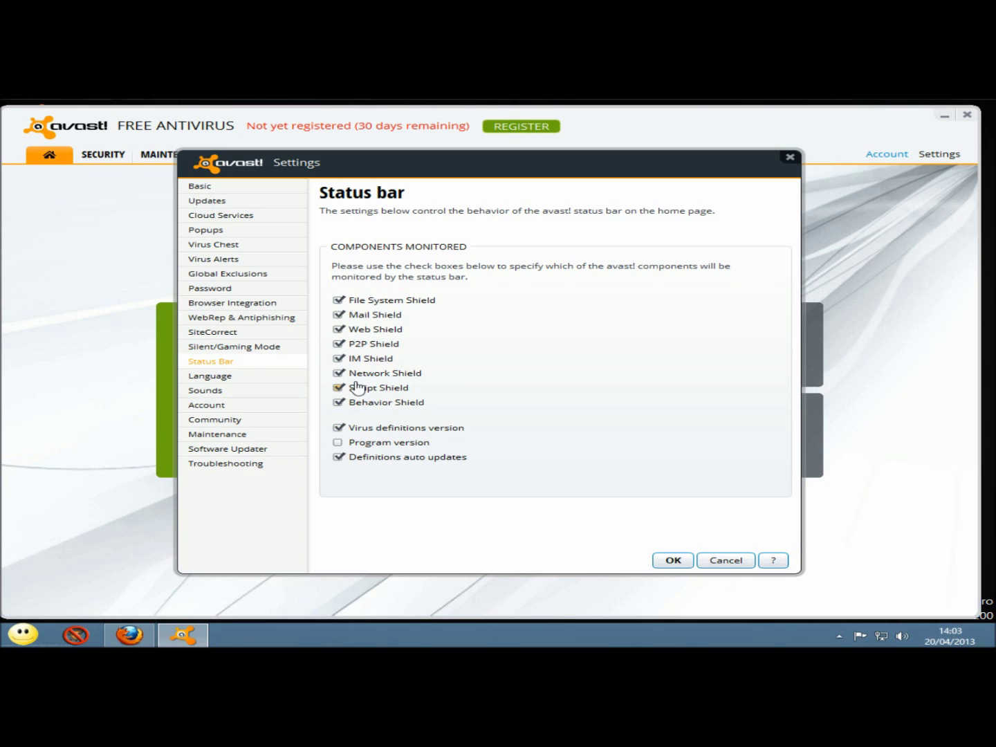
{"action": "left_click", "coordinate": [221, 379]}
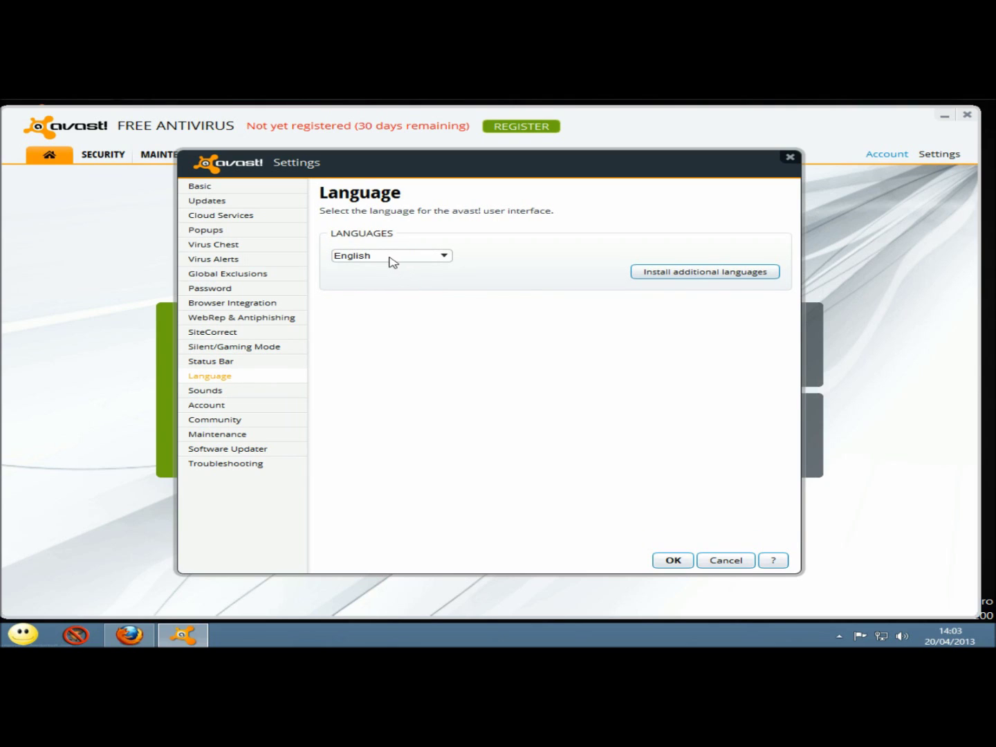
{"action": "left_click", "coordinate": [217, 392]}
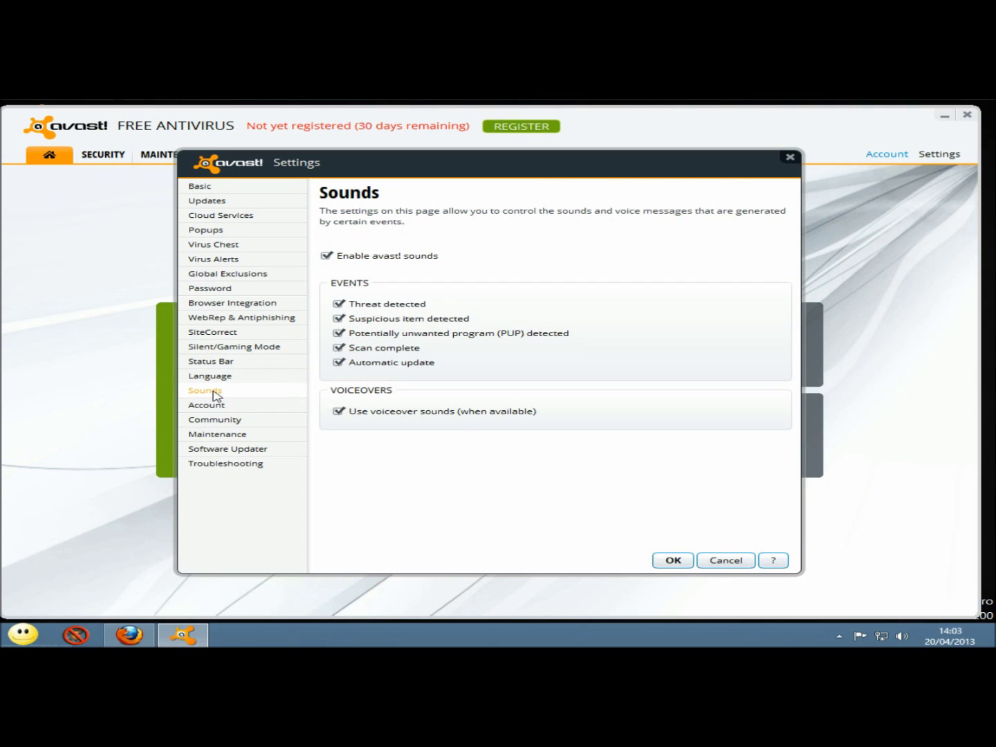
Step: Untick 'Use voiceover sounds (when available)' on the Sounds page
{"action": "left_click", "coordinate": [338, 413]}
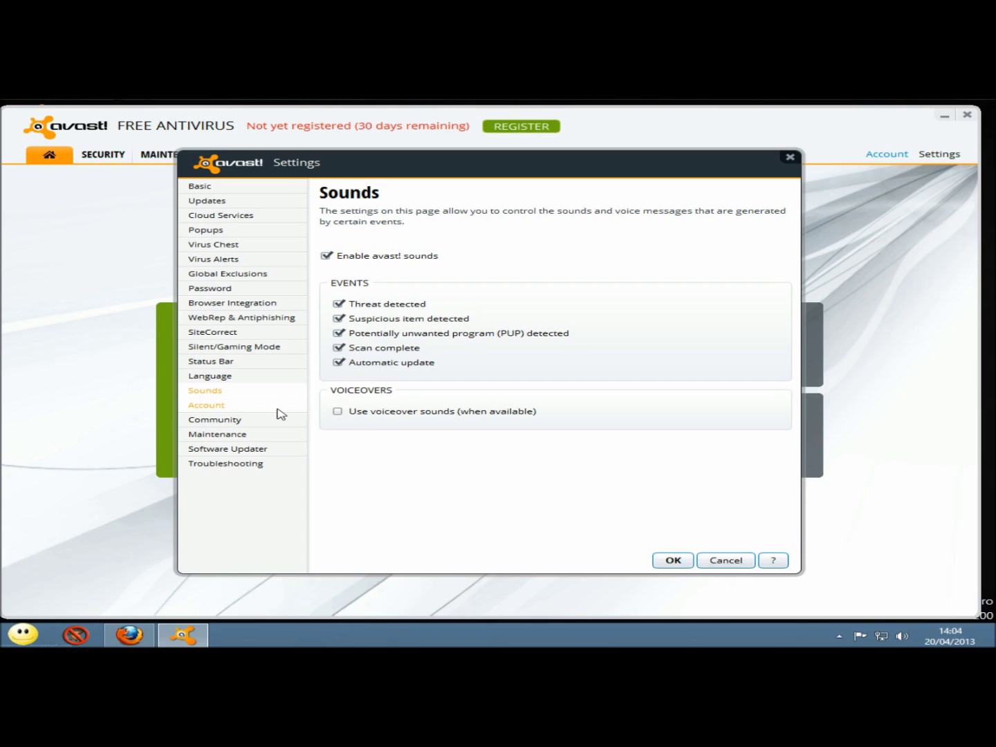
Step: Under Account > Community, untick community participation, recommendation features and social networking features
{"action": "left_click", "coordinate": [208, 406]}
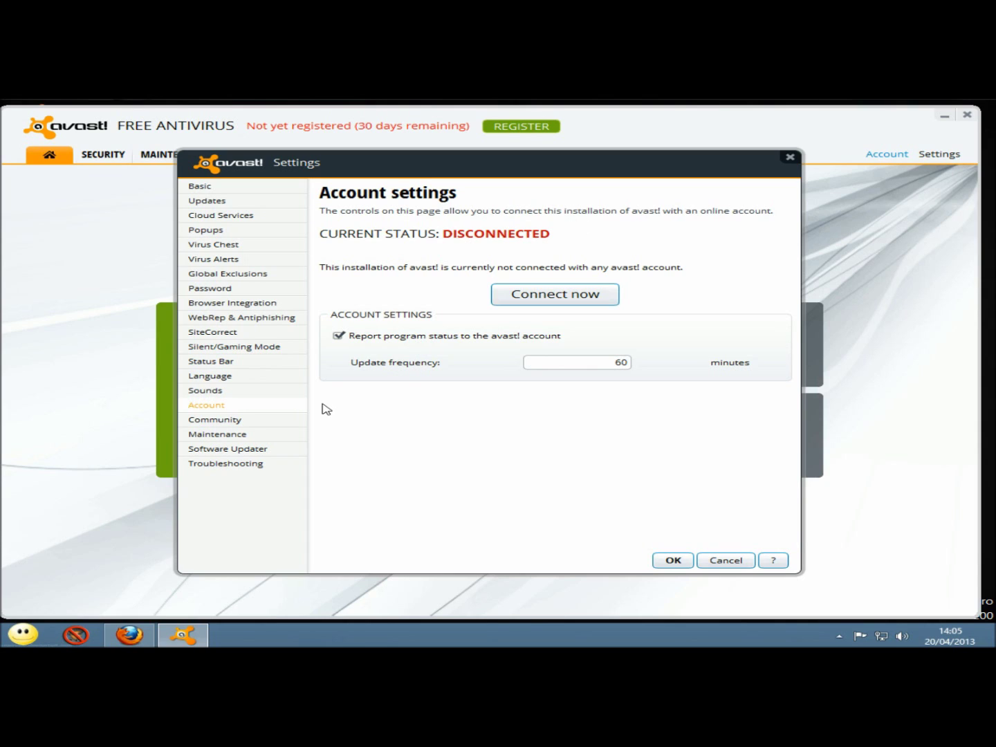
{"action": "left_click", "coordinate": [239, 425]}
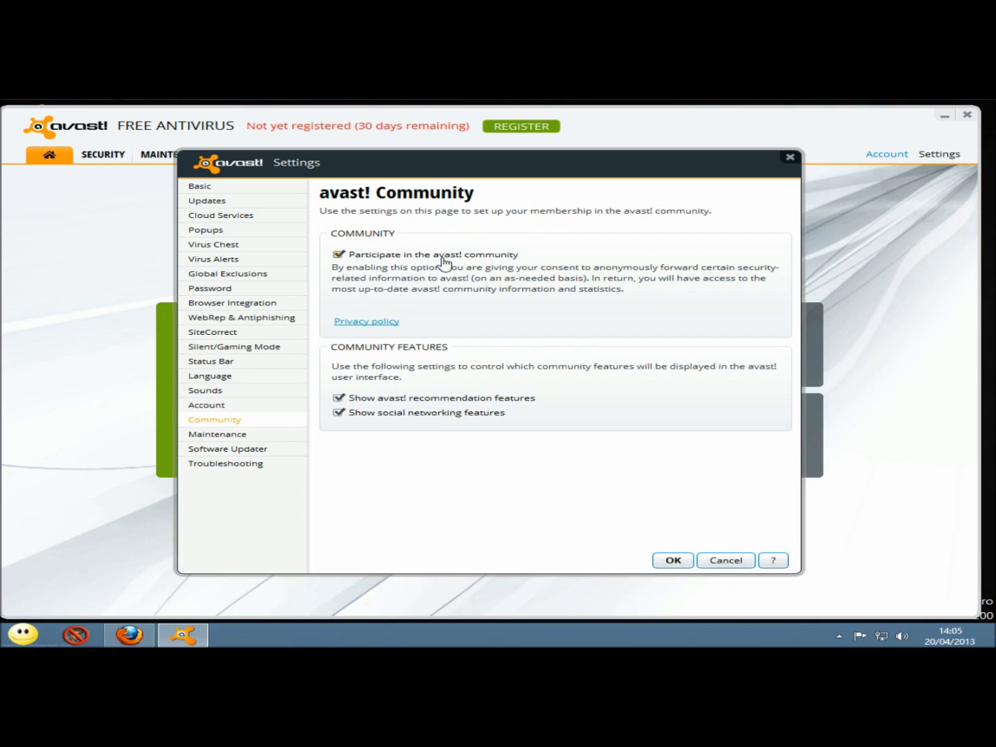
{"action": "left_click", "coordinate": [339, 256]}
{"action": "left_click", "coordinate": [337, 413]}
{"action": "left_click", "coordinate": [338, 398]}
{"action": "left_click", "coordinate": [339, 413]}
{"action": "left_click", "coordinate": [219, 435]}
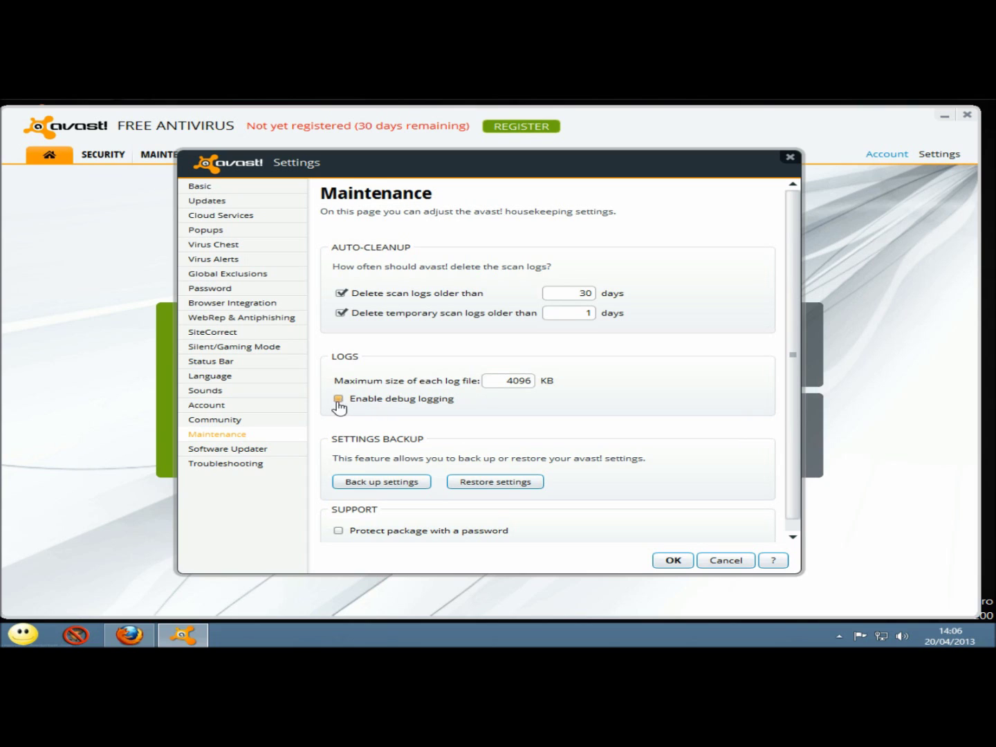
Step: Scroll through the Maintenance log and backup options, then move to Software Updater
{"action": "scroll", "coordinate": [553, 528], "scroll_direction": "down", "scroll_amount": 1}
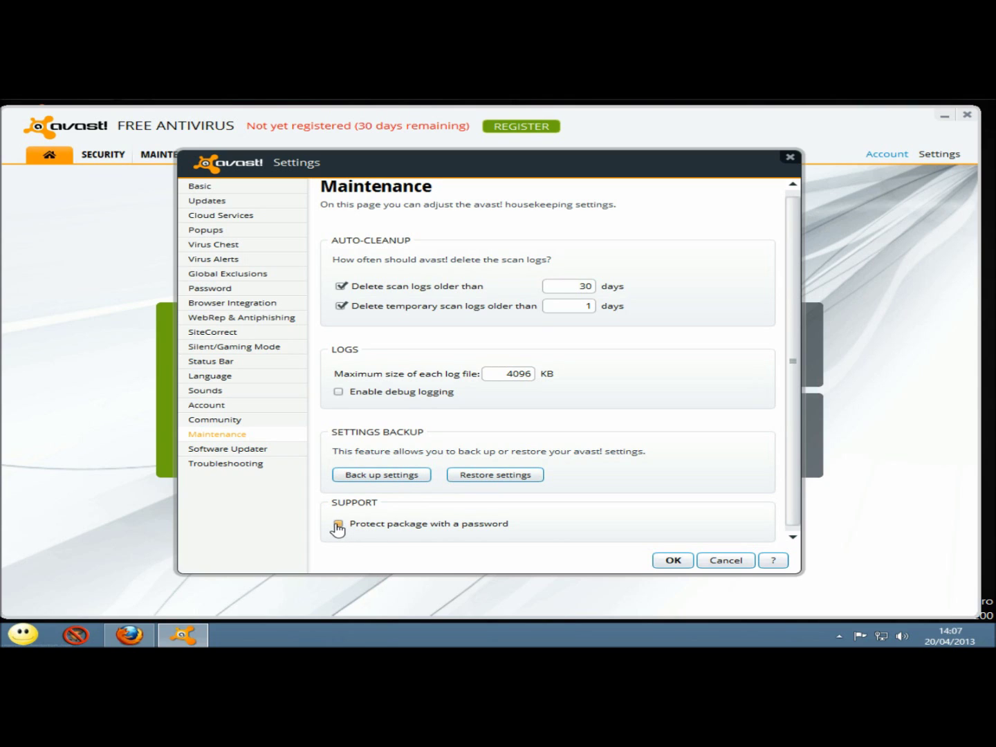
{"action": "left_click", "coordinate": [222, 452]}
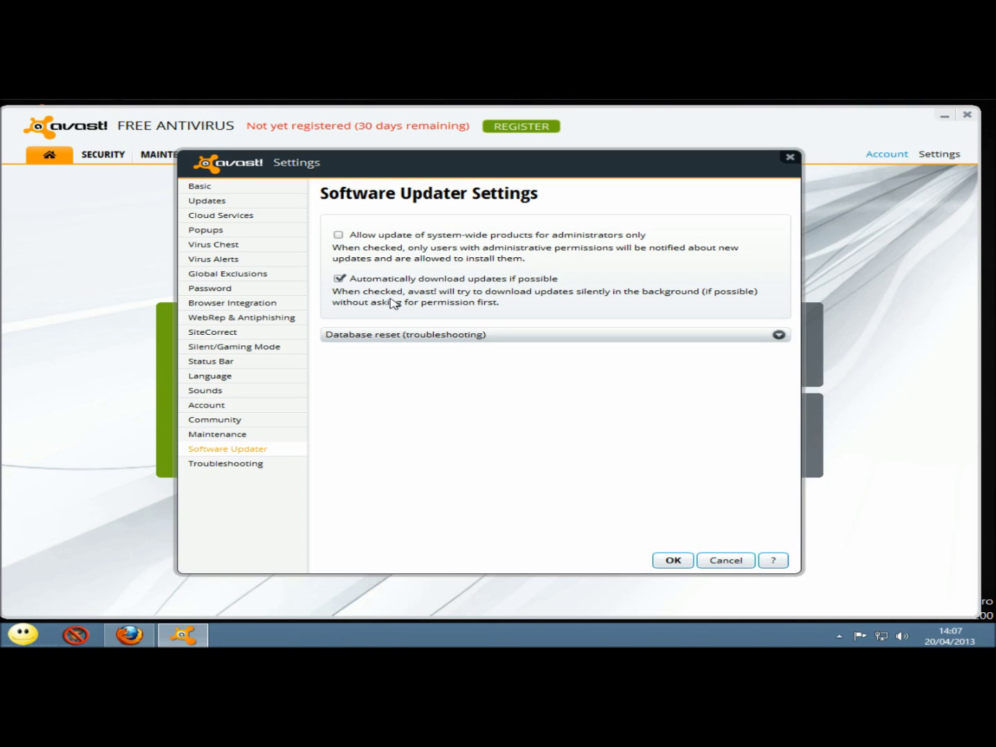
Step: Expand Troubleshooting's Restore factory defaults and Redirect Settings, then save all settings and close
{"action": "left_click", "coordinate": [240, 465]}
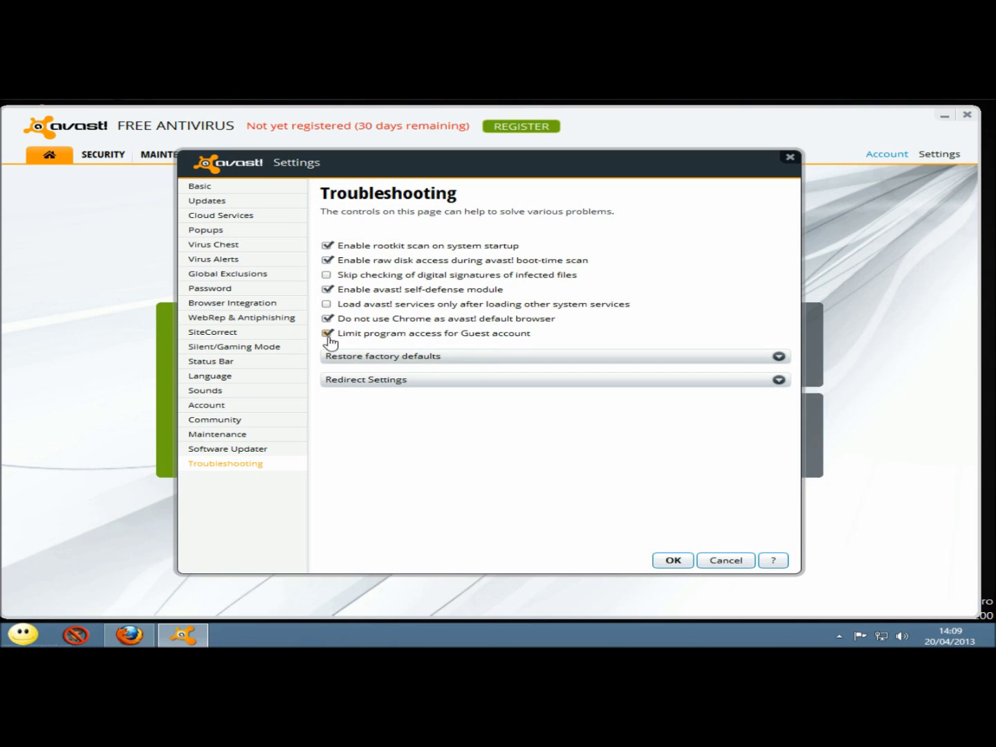
{"action": "left_click", "coordinate": [407, 358]}
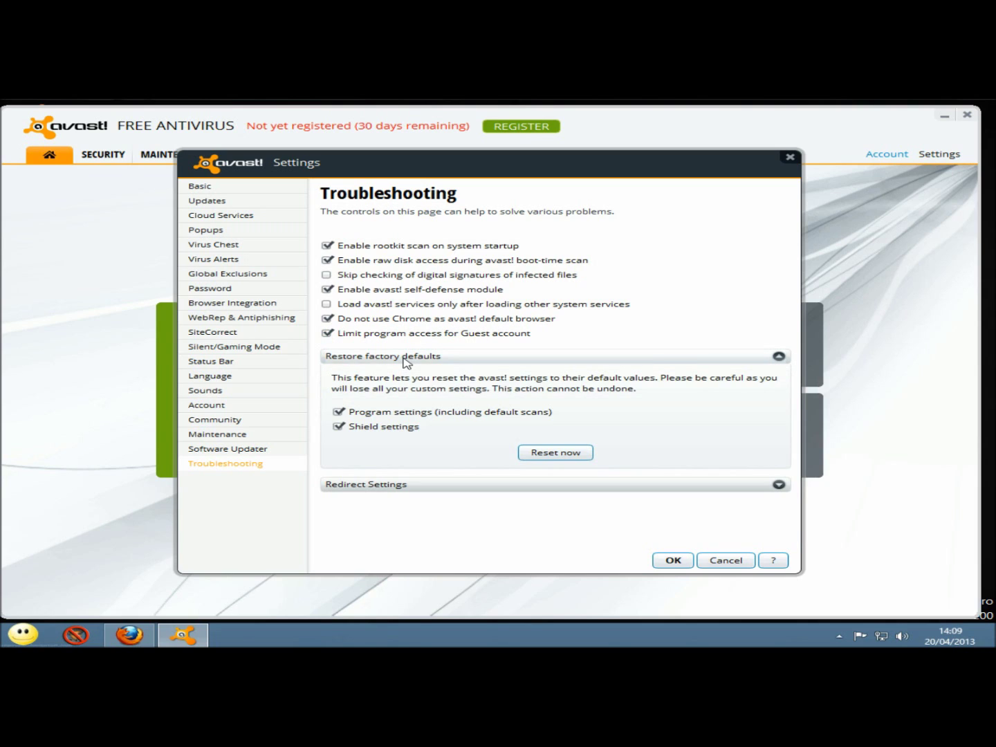
{"action": "left_click", "coordinate": [417, 489]}
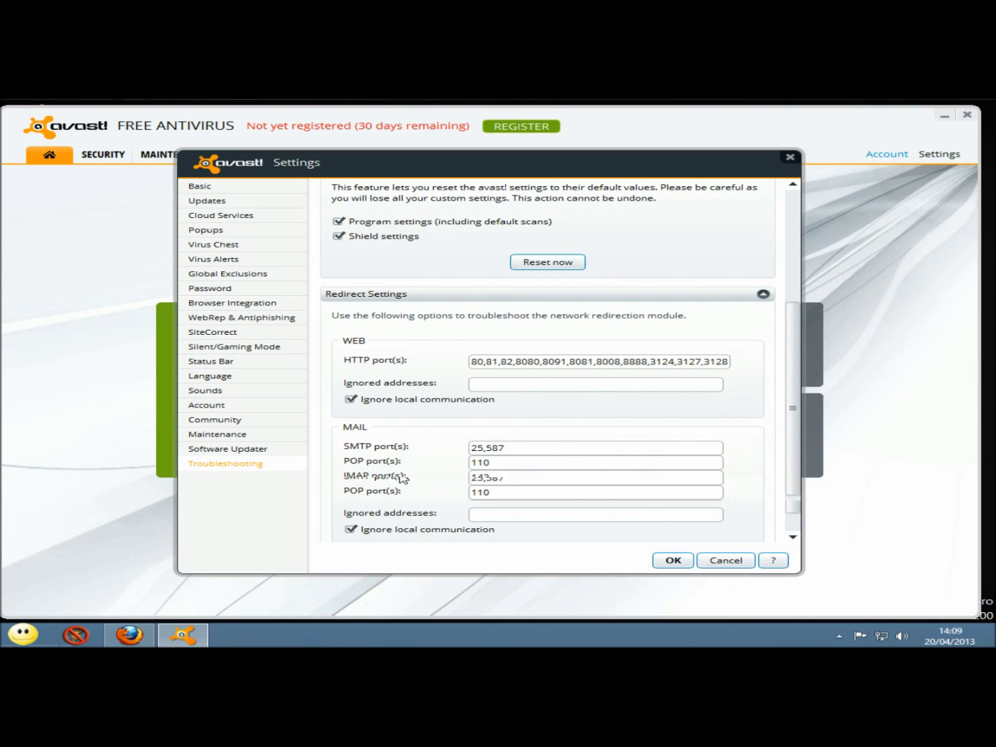
{"action": "scroll", "coordinate": [377, 462], "scroll_direction": "up", "scroll_amount": 3}
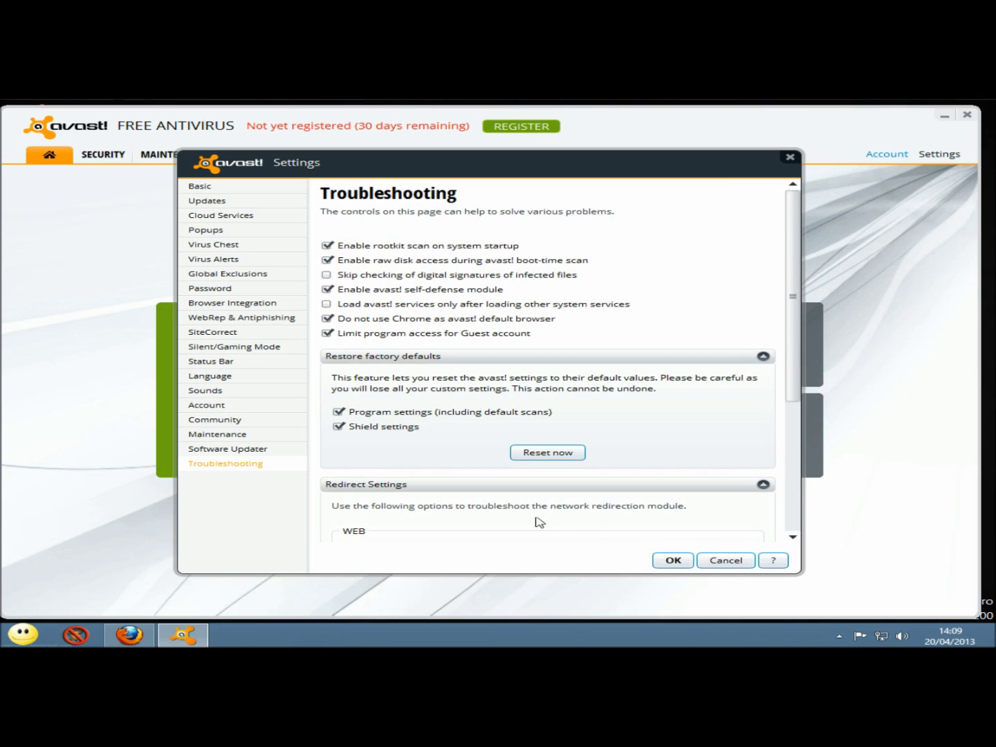
{"action": "left_click", "coordinate": [673, 561]}
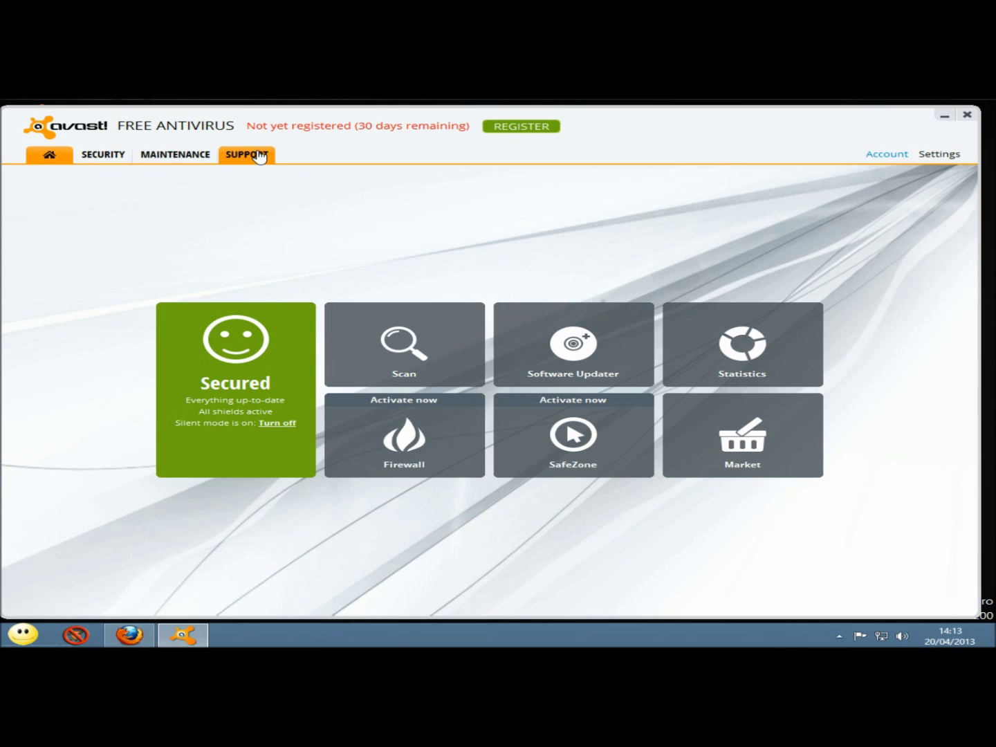
{"action": "left_click", "coordinate": [105, 156]}
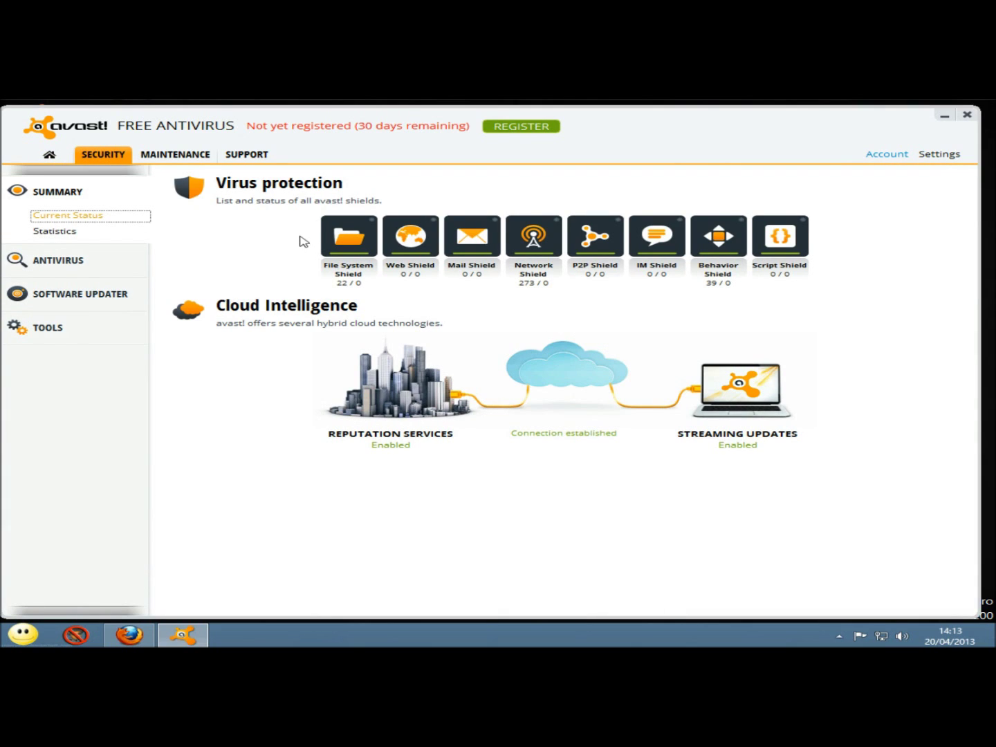
{"action": "left_click", "coordinate": [345, 287]}
{"action": "mouse_move", "coordinate": [733, 284]}
{"action": "left_click", "coordinate": [85, 259]}
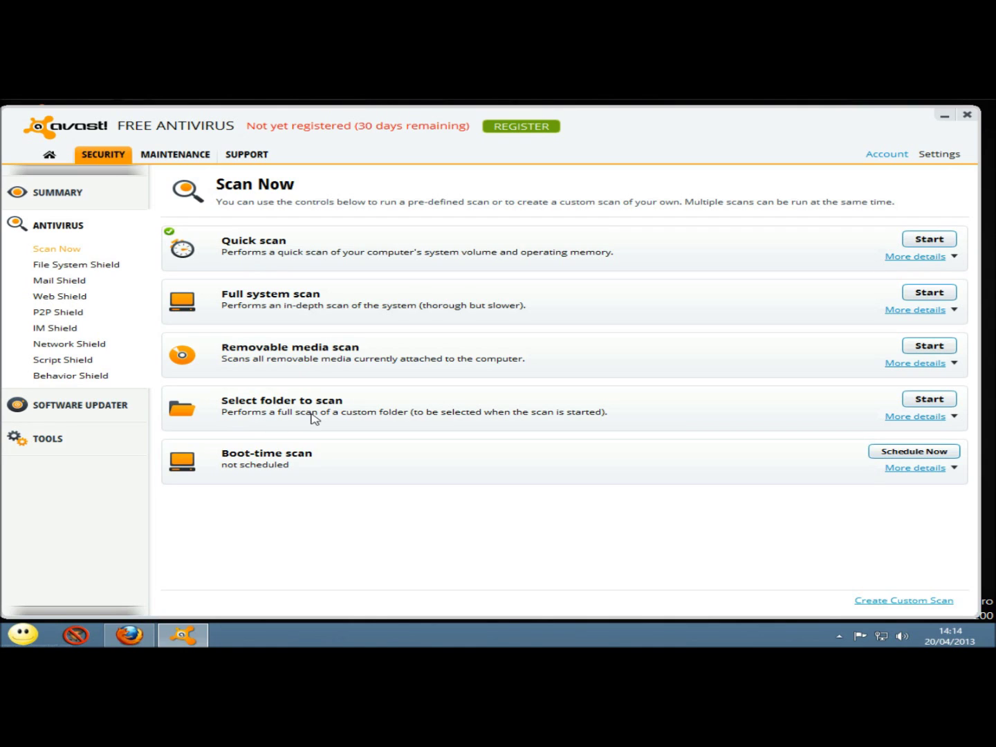
{"action": "left_click", "coordinate": [73, 270]}
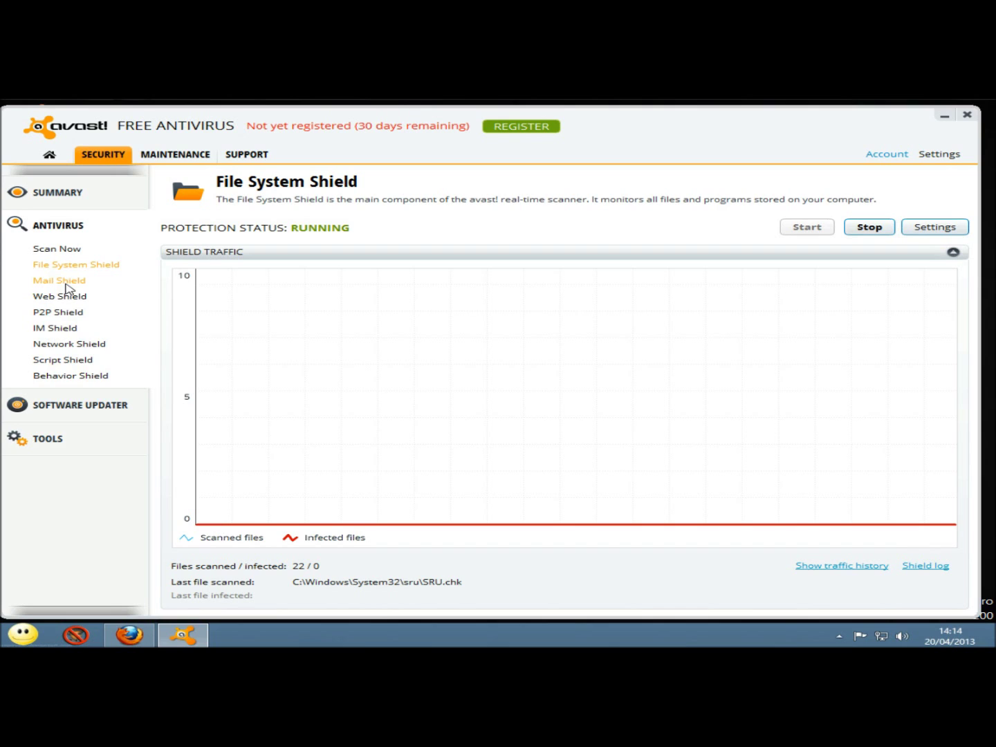
Step: Check the Web, P2P, IM, Network, Script and Behavior Shield status pages
{"action": "left_click", "coordinate": [67, 295]}
{"action": "left_click", "coordinate": [63, 313]}
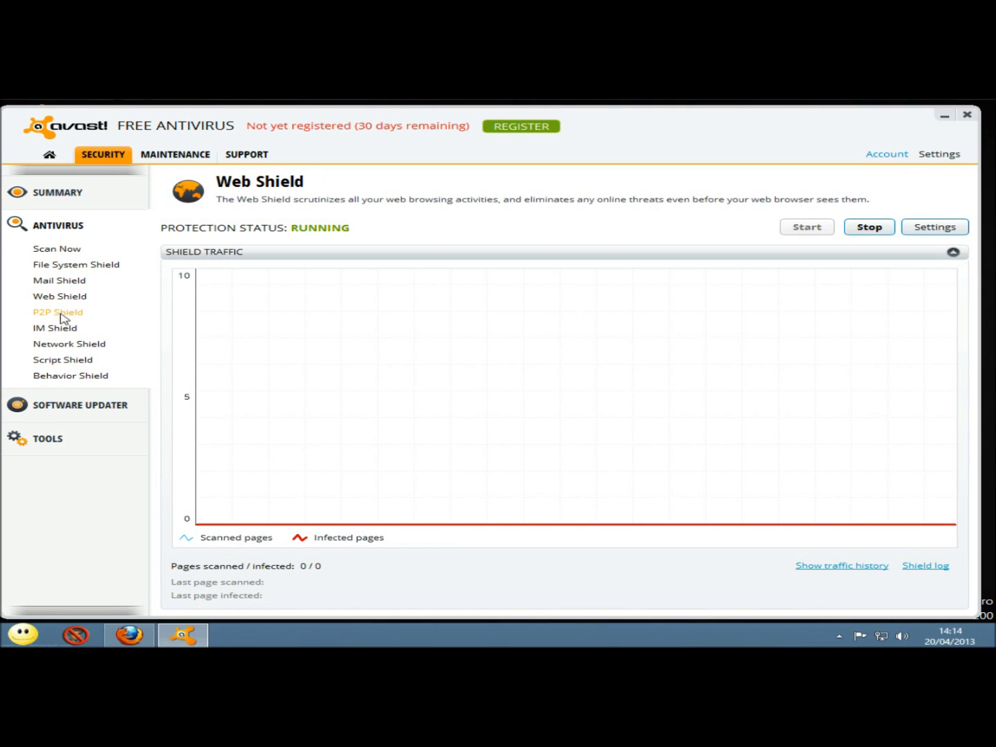
{"action": "left_click", "coordinate": [60, 331]}
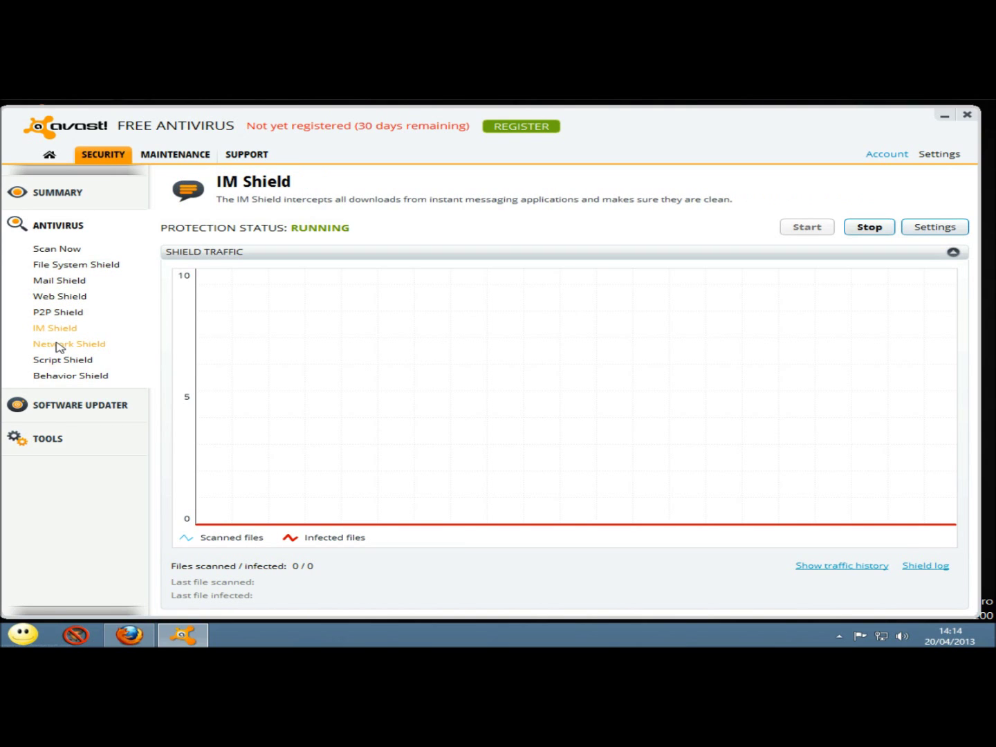
{"action": "left_click", "coordinate": [59, 346]}
{"action": "left_click", "coordinate": [59, 361]}
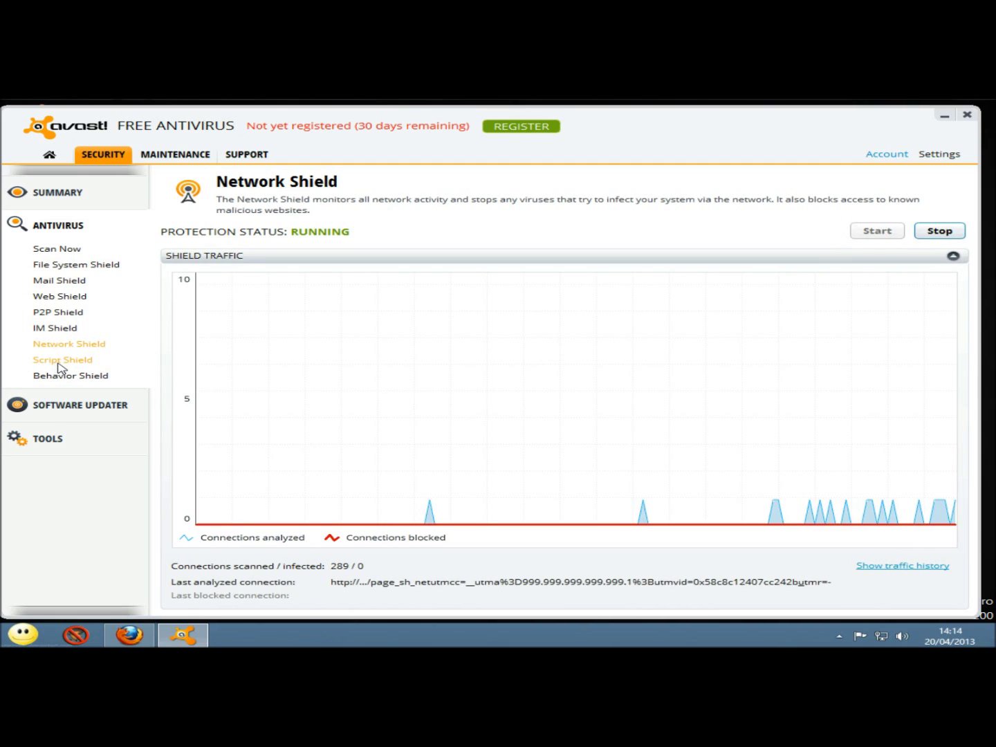
{"action": "left_click", "coordinate": [59, 377]}
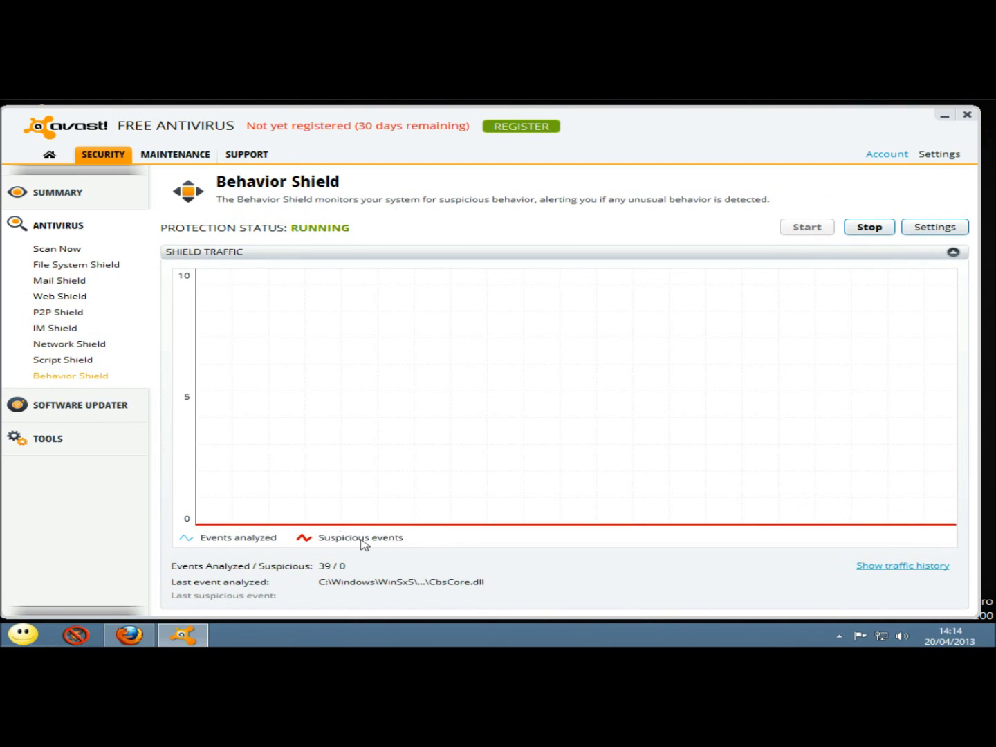
Step: Uncheck 'Show up-to-date programs' in the Software Updater list
{"action": "left_click", "coordinate": [84, 408]}
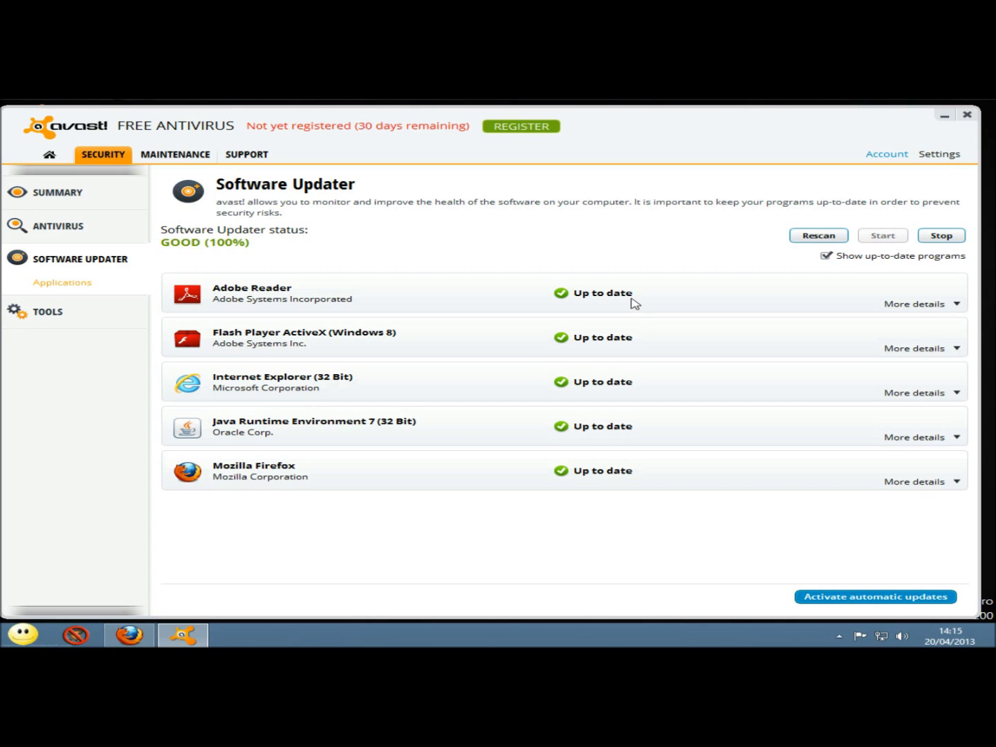
{"action": "left_click", "coordinate": [826, 256]}
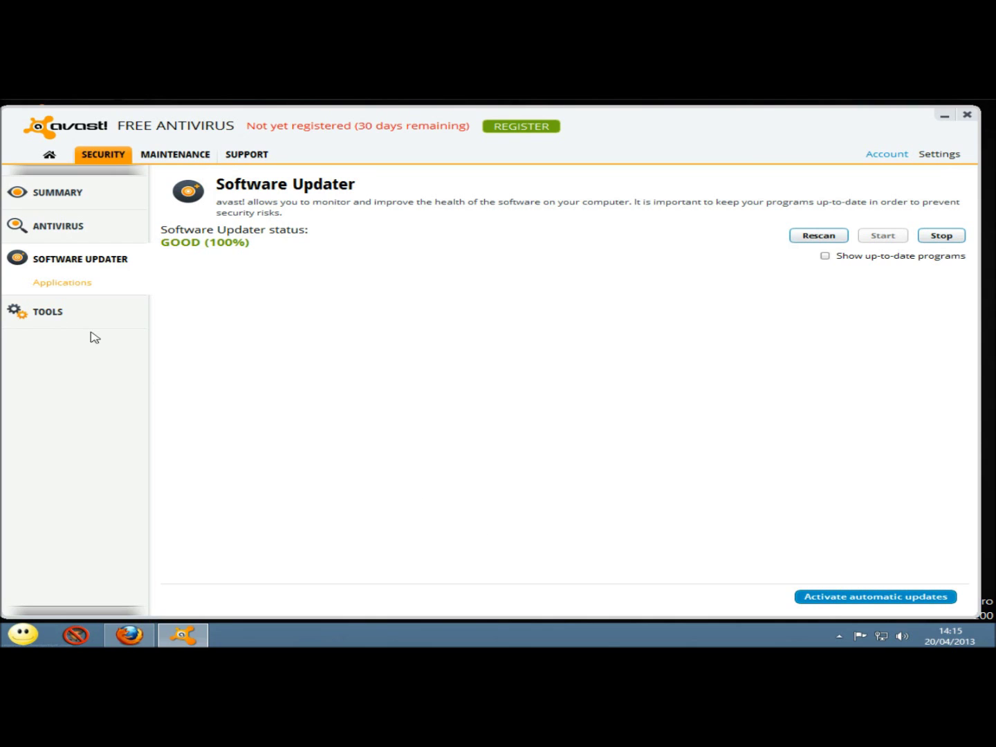
{"action": "left_click", "coordinate": [48, 311]}
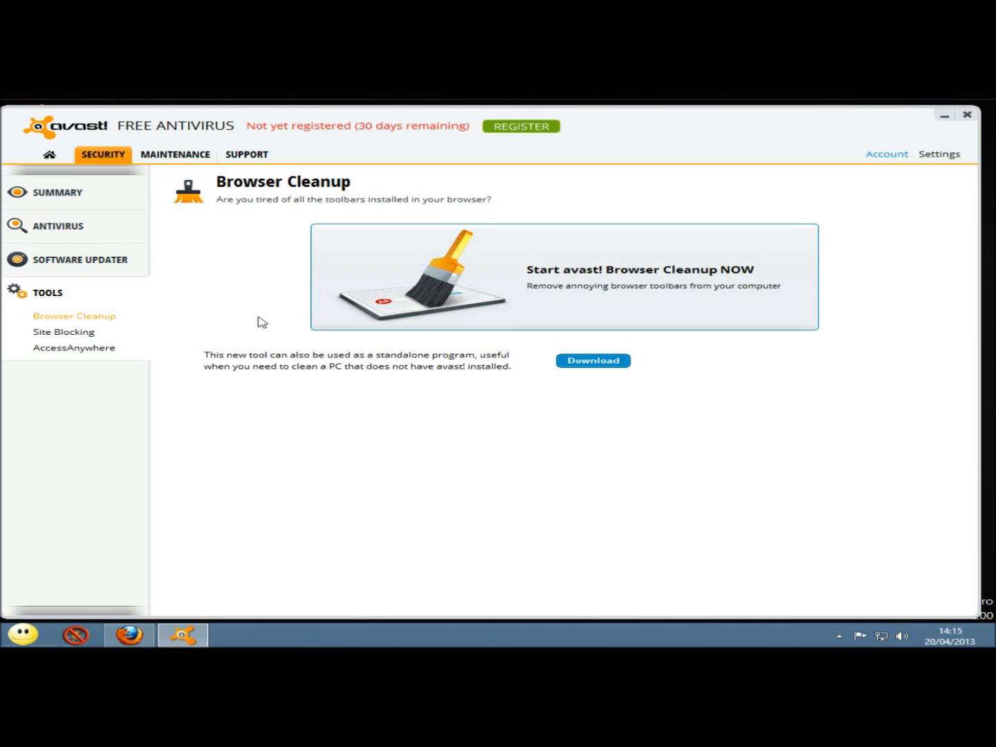
Step: View the Site Blocking and AccessAnywhere tools, then the Maintenance Update page
{"action": "left_click", "coordinate": [76, 333]}
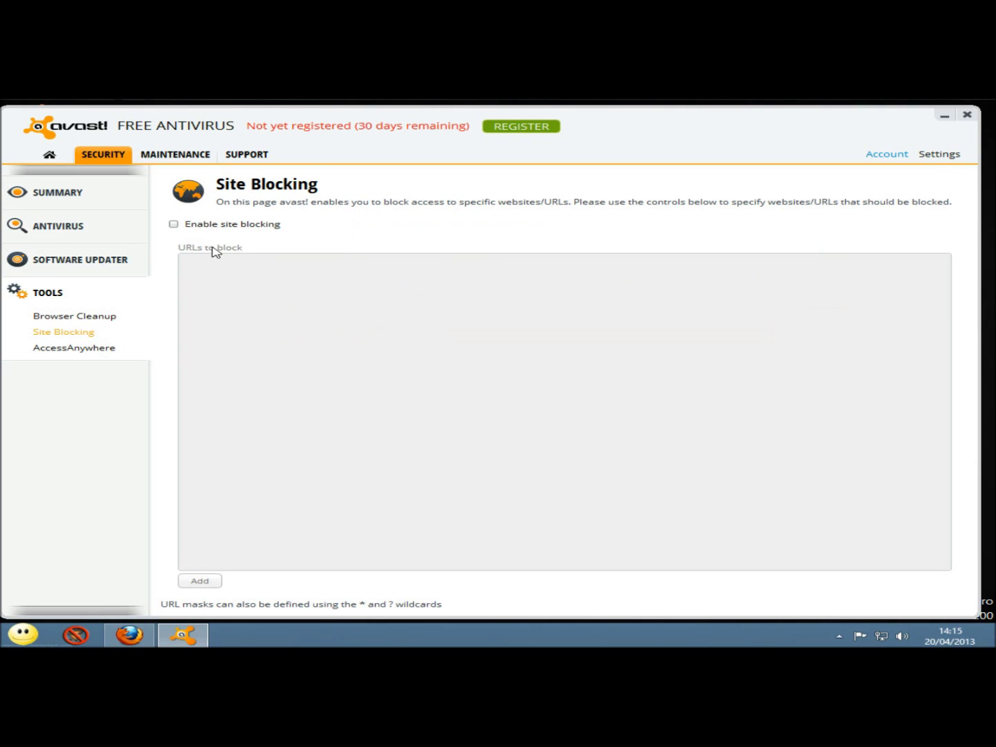
{"action": "left_click", "coordinate": [97, 351]}
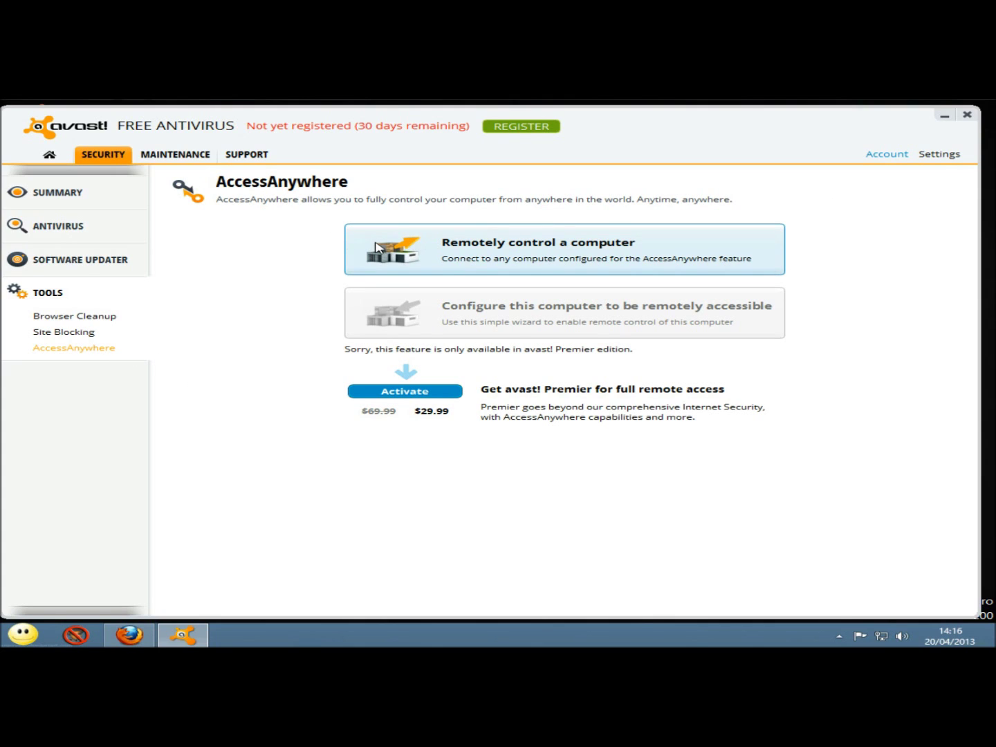
{"action": "left_click", "coordinate": [171, 159]}
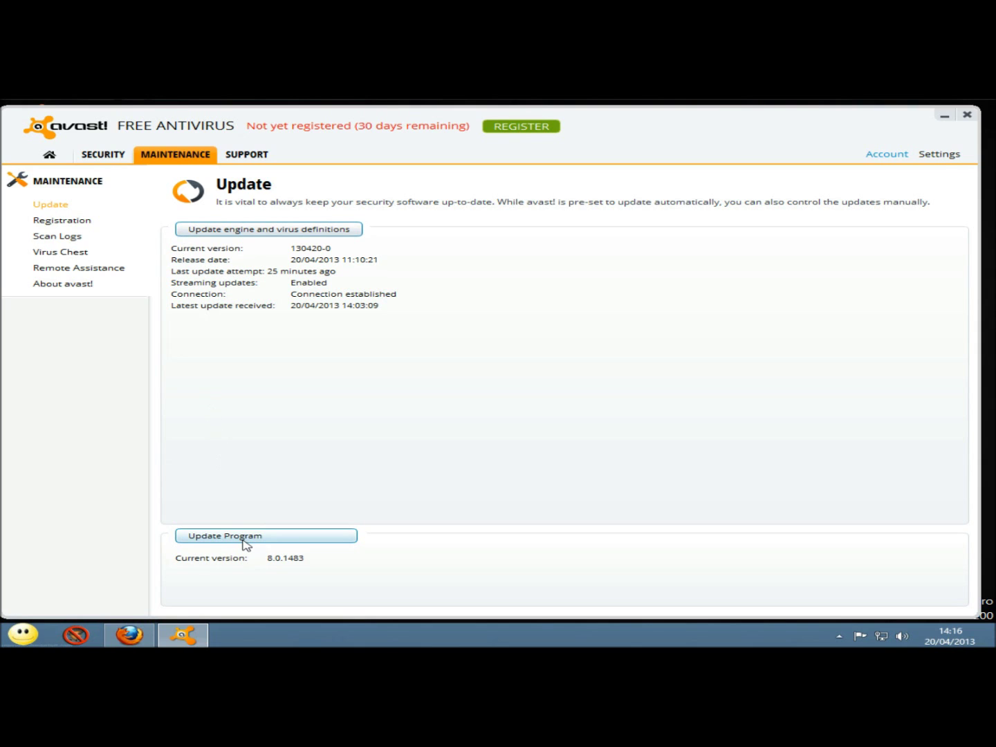
Step: Register with the free Base Protection option and dismiss the Internet Security trial offer
{"action": "left_click", "coordinate": [81, 221]}
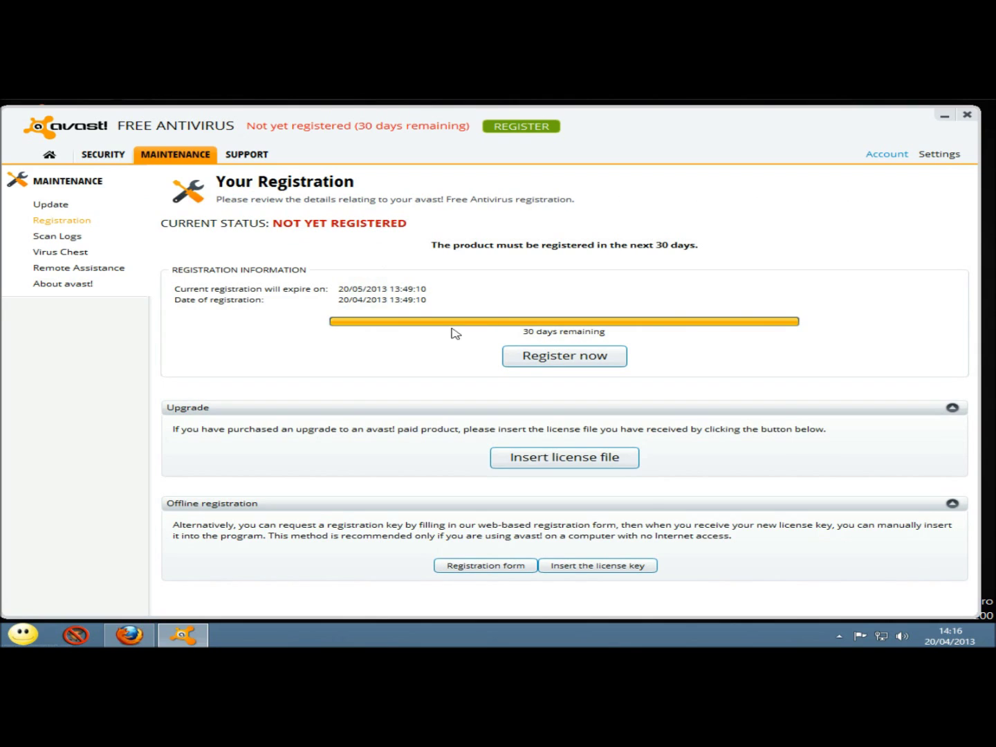
{"action": "left_click", "coordinate": [551, 366]}
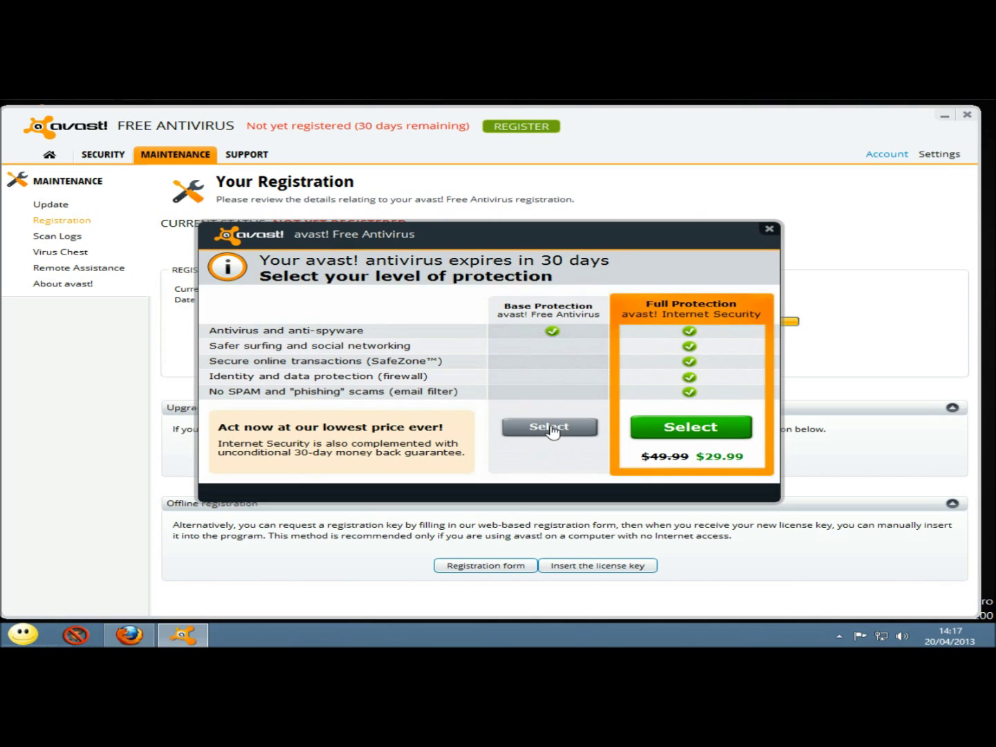
{"action": "left_click", "coordinate": [550, 427]}
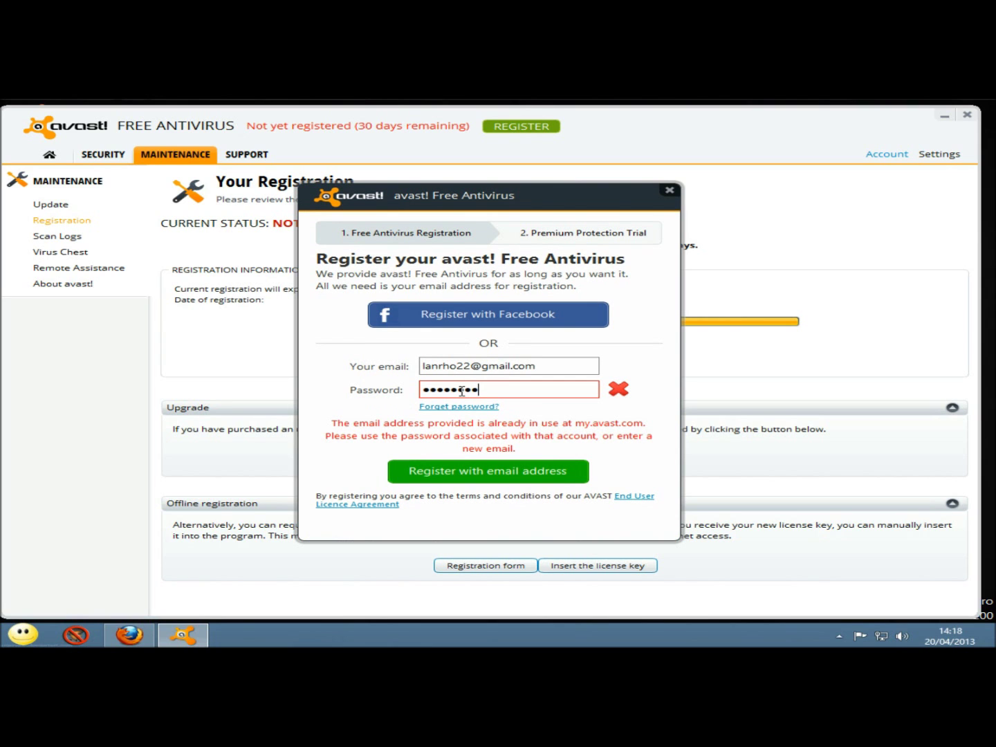
{"action": "key", "text": "Return"}
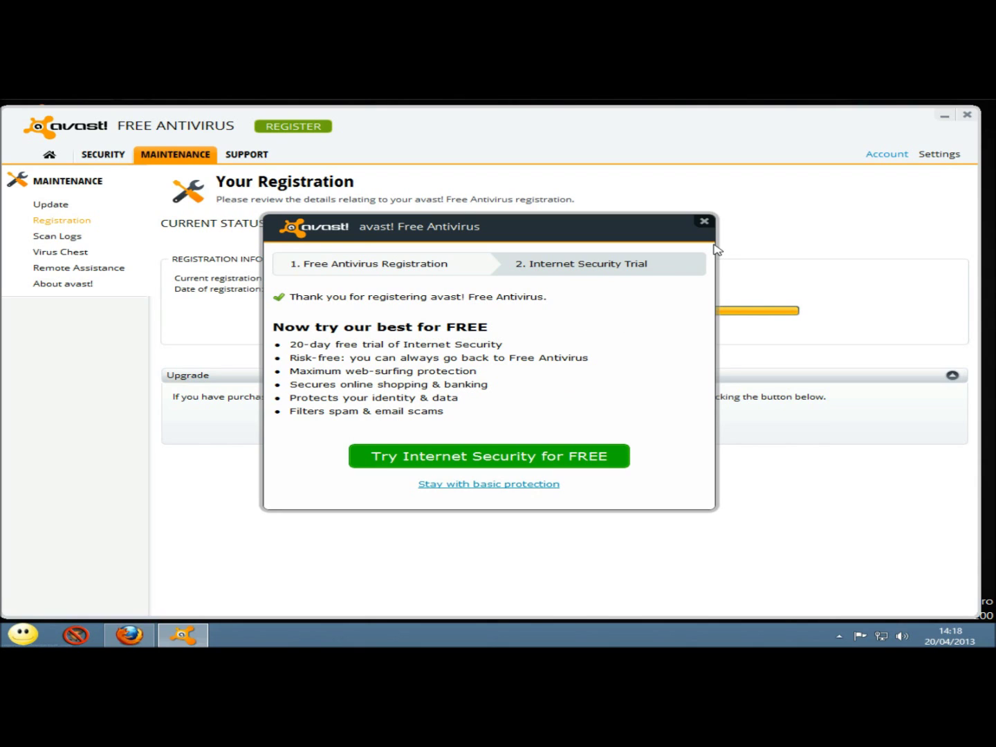
{"action": "left_click", "coordinate": [705, 221]}
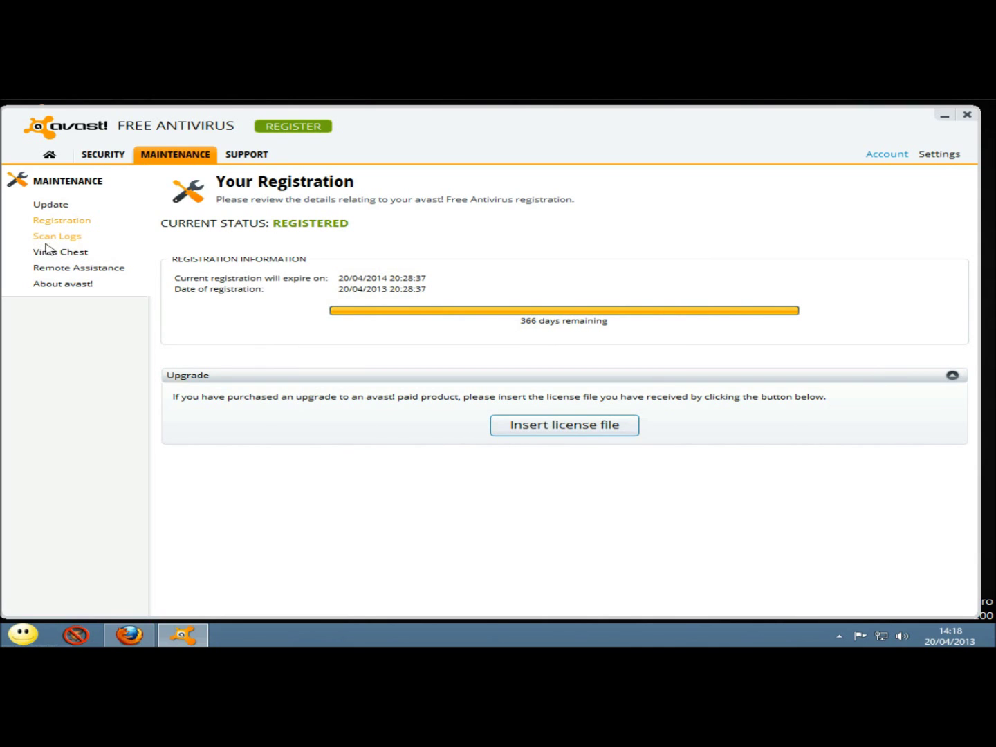
Step: View the Scan Logs, Virus Chest and Remote Assistance pages under Maintenance
{"action": "left_click", "coordinate": [72, 240]}
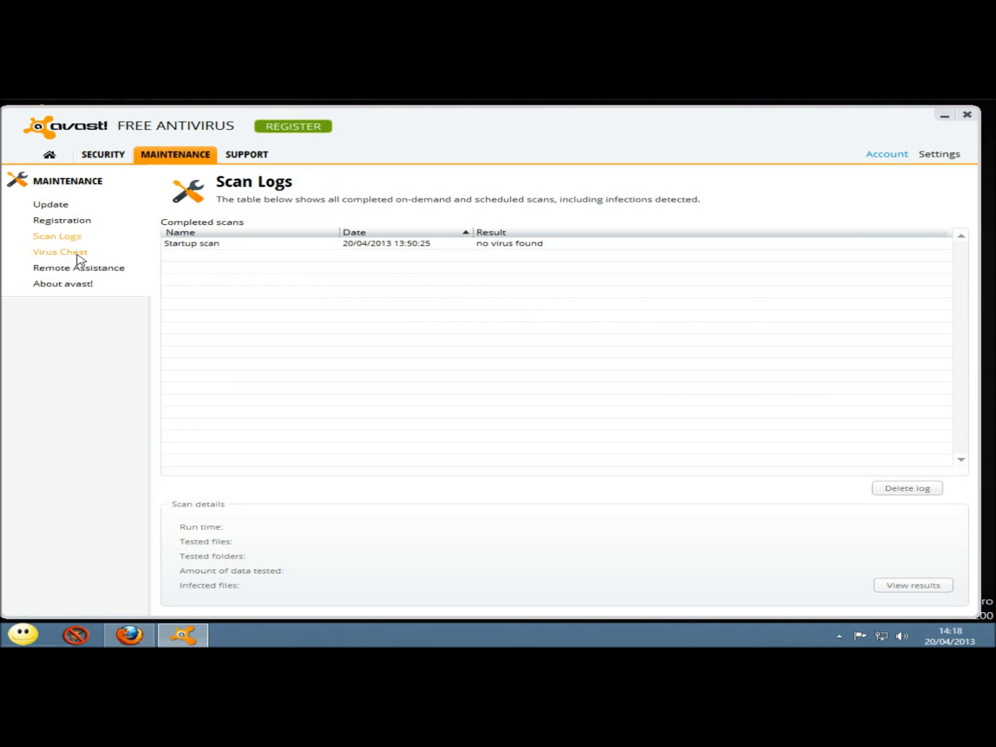
{"action": "left_click", "coordinate": [78, 256]}
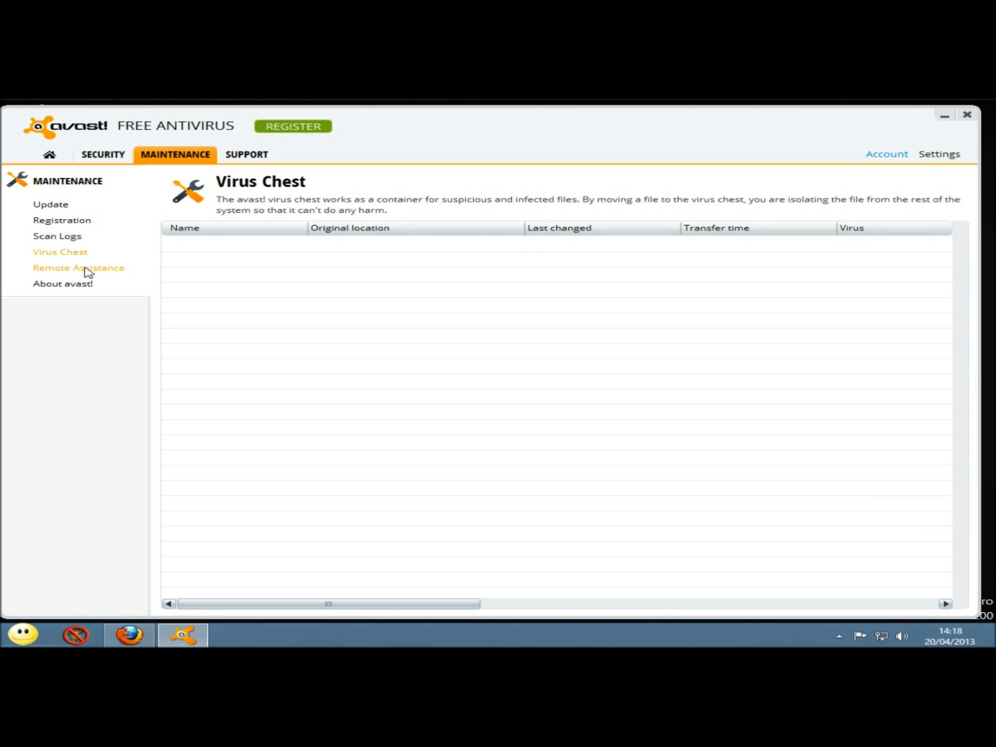
{"action": "left_click", "coordinate": [88, 271]}
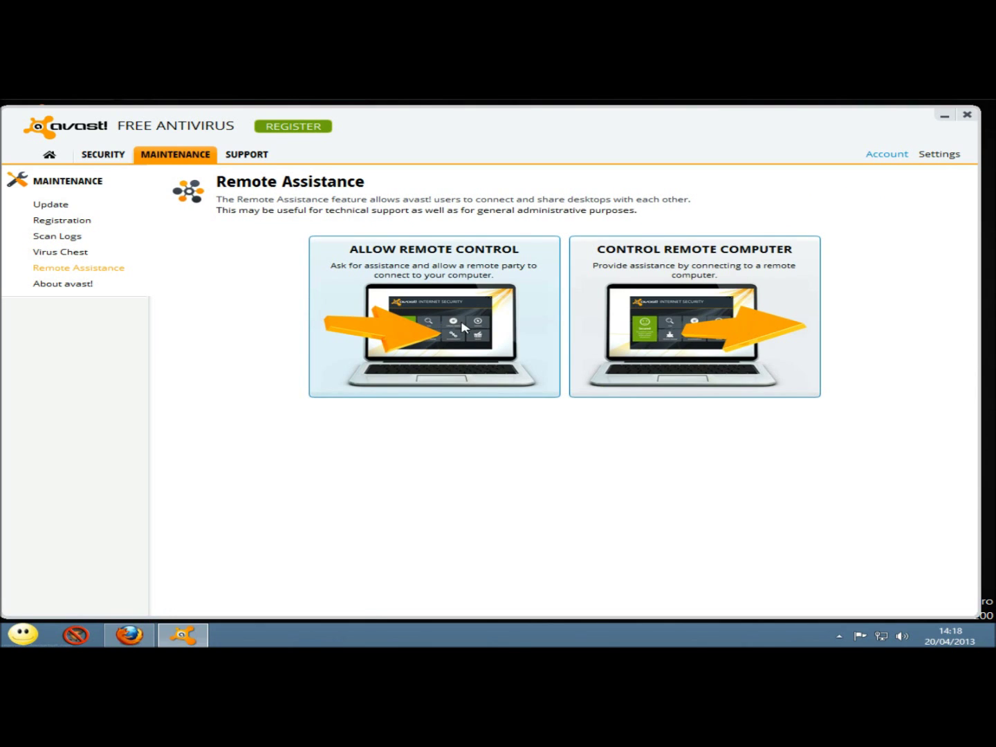
Step: Open the Support page and scroll through its help options
{"action": "left_click", "coordinate": [244, 159]}
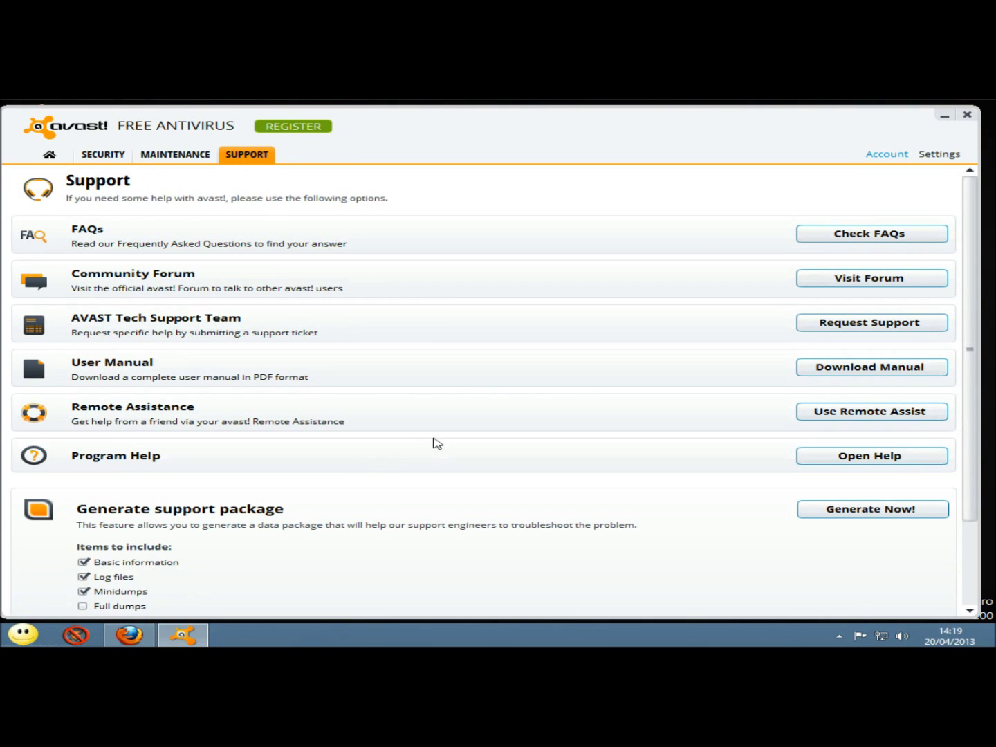
{"action": "scroll", "coordinate": [444, 444], "scroll_direction": "down", "scroll_amount": 3}
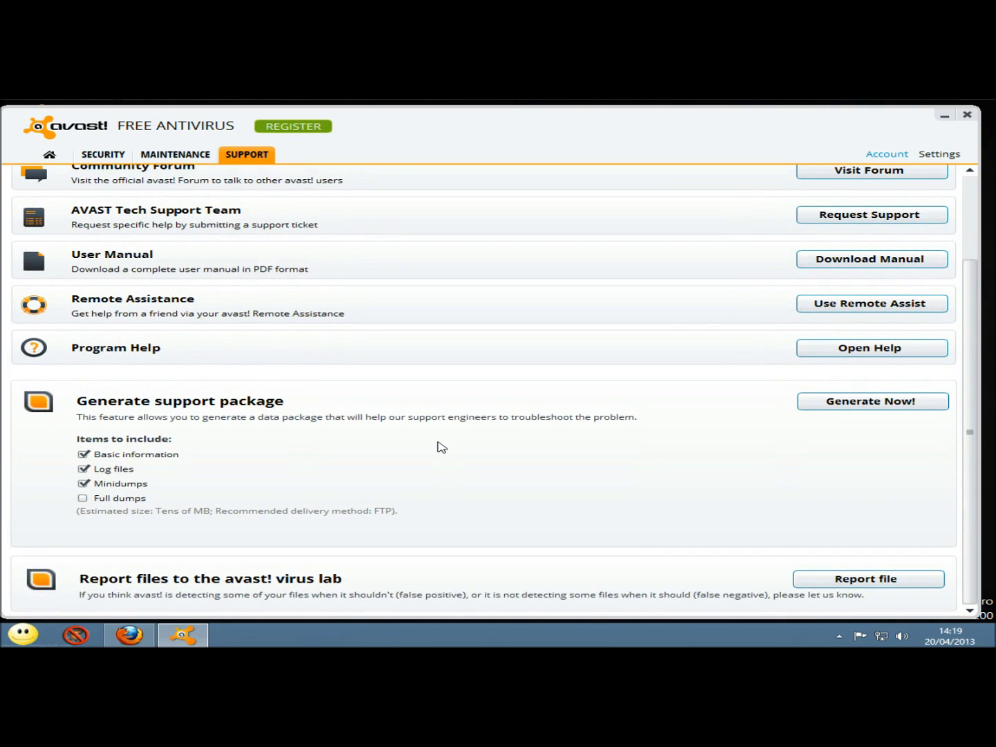
{"action": "scroll", "coordinate": [440, 446], "scroll_direction": "up", "scroll_amount": 3}
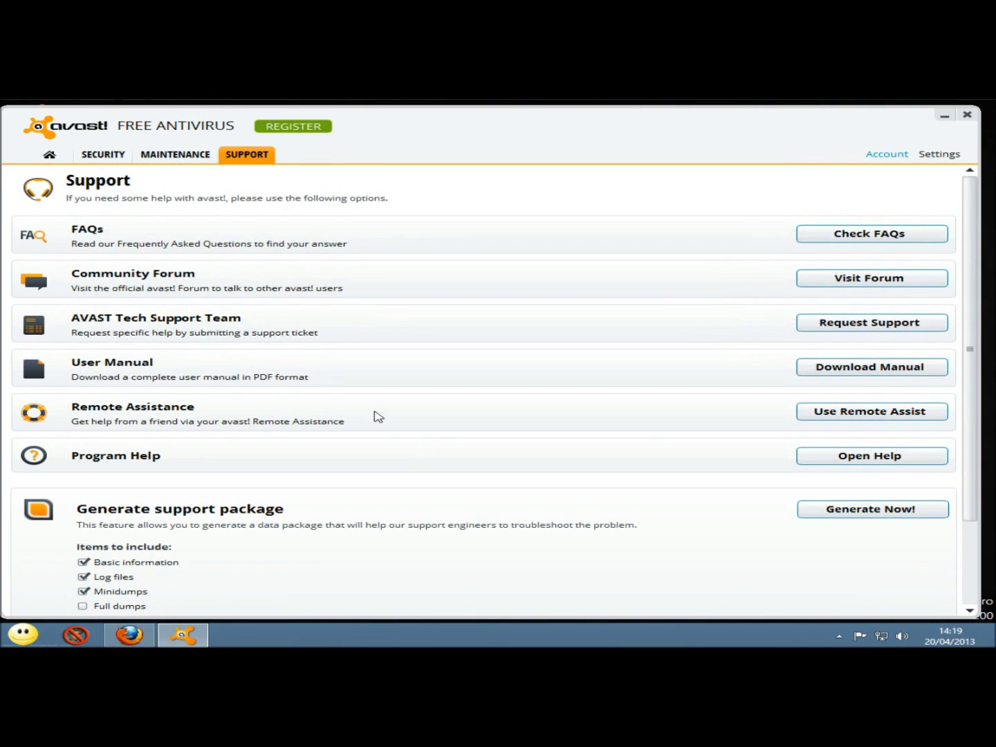
Step: Start a Quick scan from the Home dashboard's Scan tile, opening the Scan Now page at 0%
{"action": "left_click", "coordinate": [49, 156]}
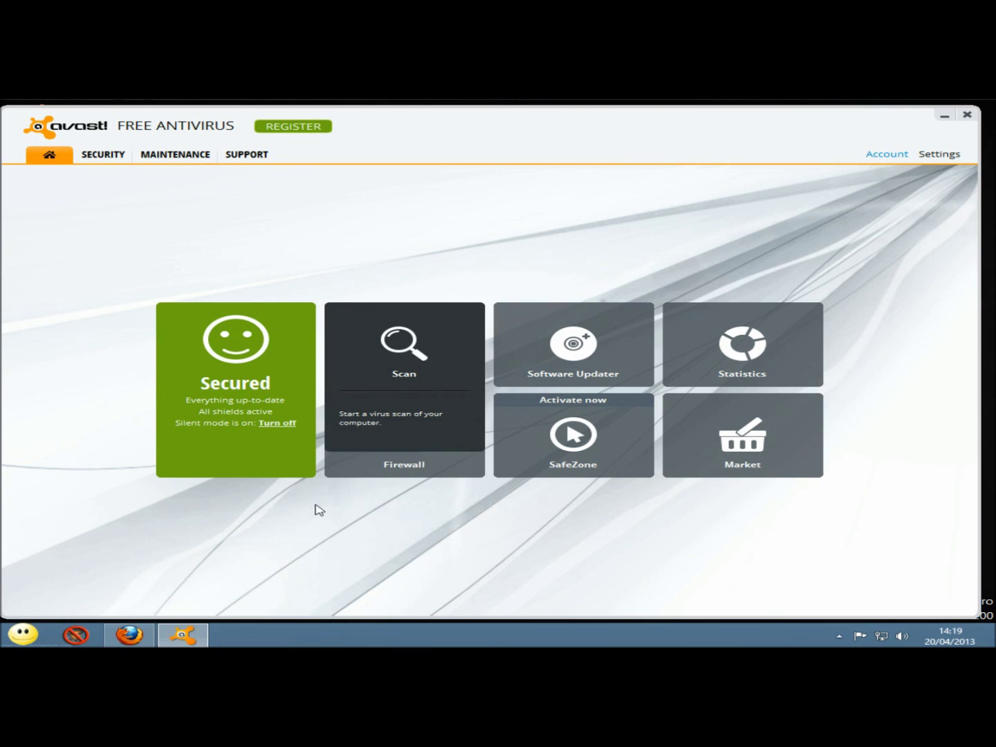
{"action": "left_click", "coordinate": [400, 355]}
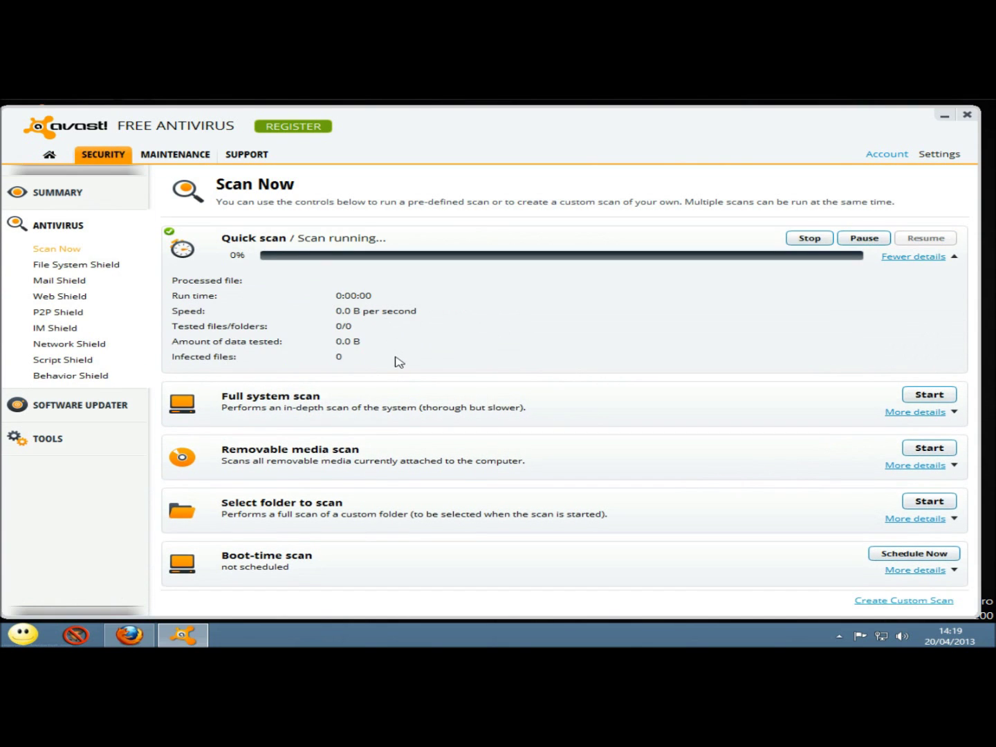